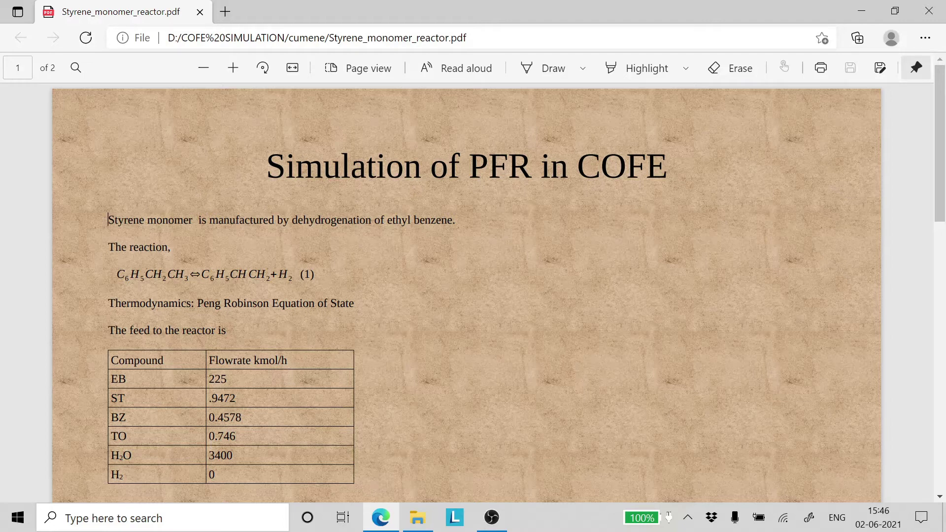
# Review the styrene PFR problem statement: feed flowrates, inlet conditions, reactor configuration and kinetic parameters.
pyautogui.scroll(-2, 466, 296)
pyautogui.scroll(-8, 466, 296)
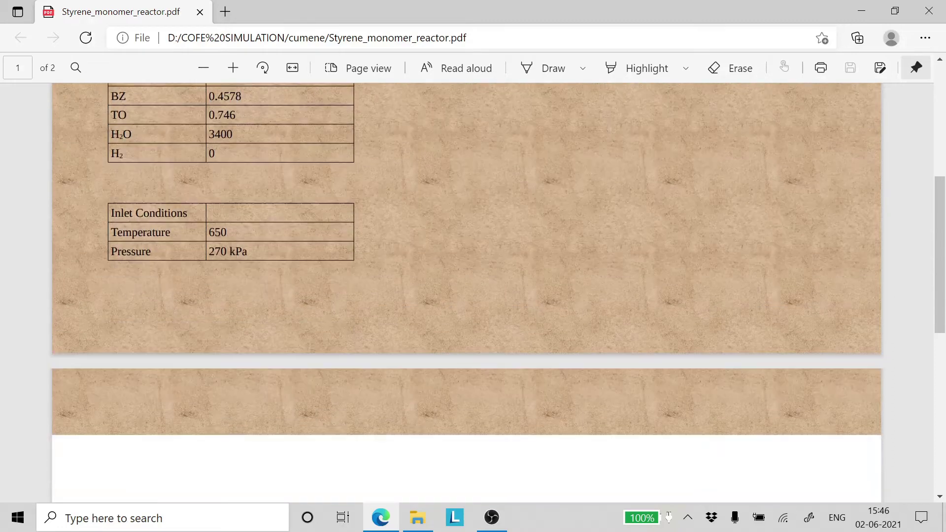
pyautogui.scroll(-3, 466, 296)
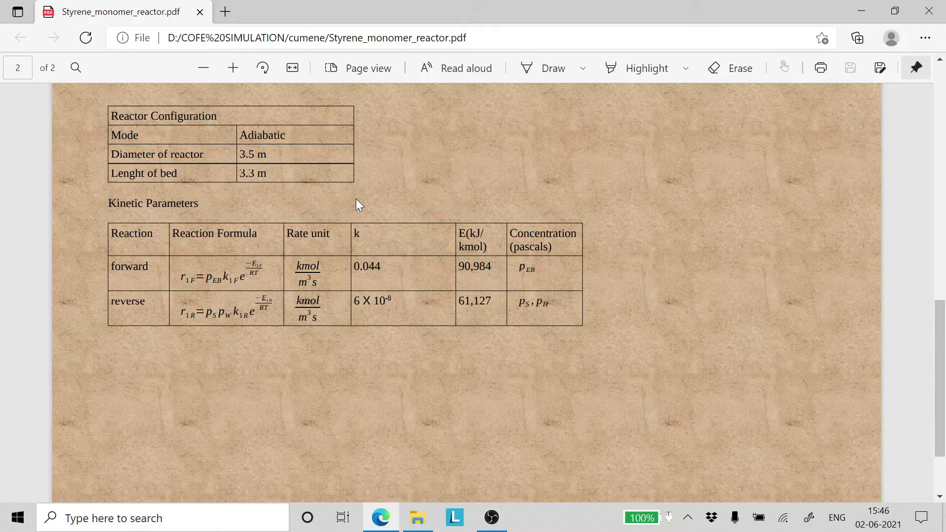
pyautogui.scroll(15, 355, 199)
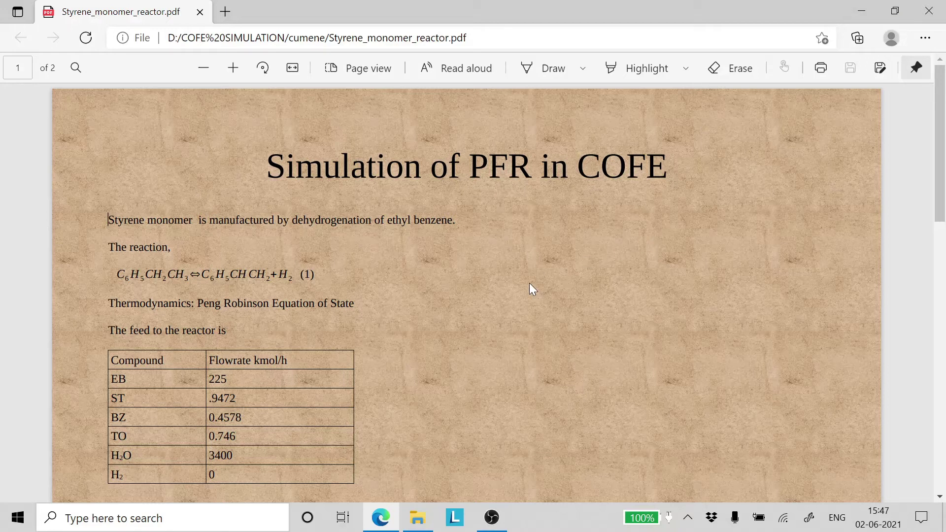
pyautogui.scroll(-10, 529, 284)
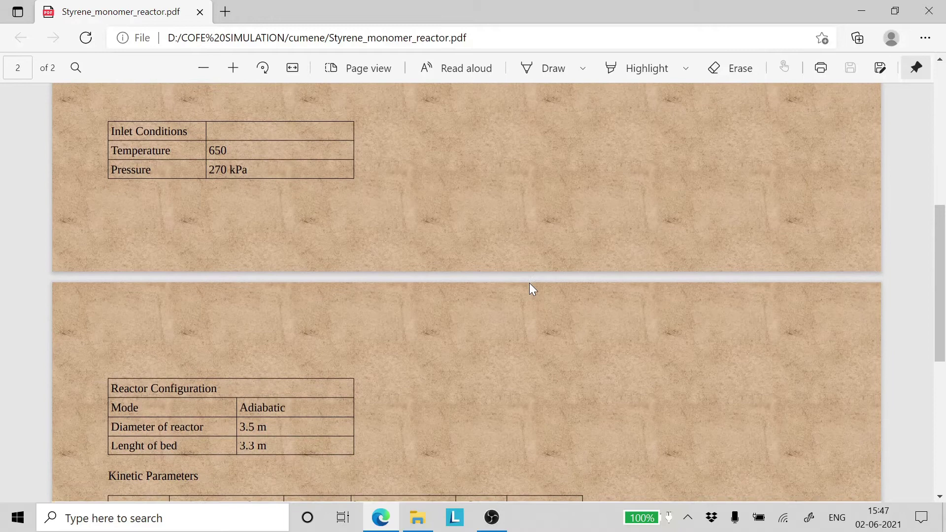
pyautogui.scroll(-2, 529, 284)
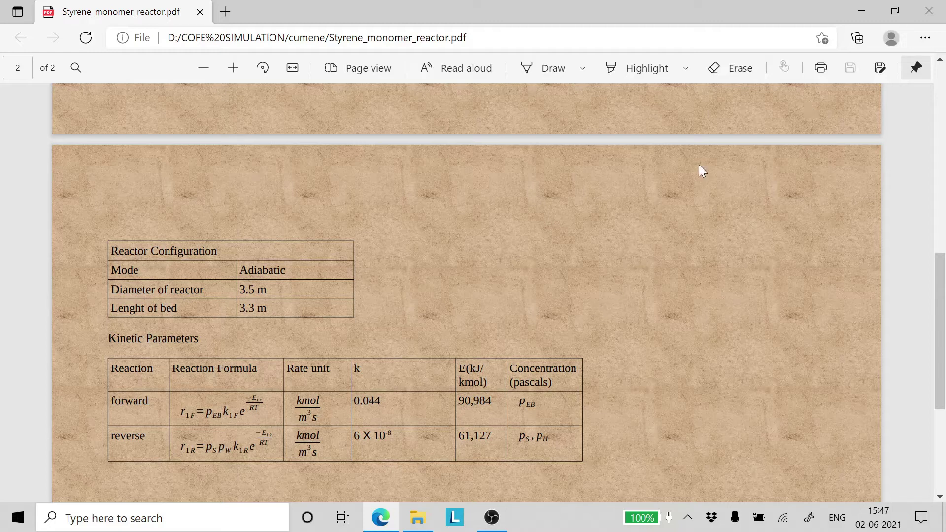
# Put the PDF away and launch COFE from the COCO program group.
pyautogui.click(860, 11)
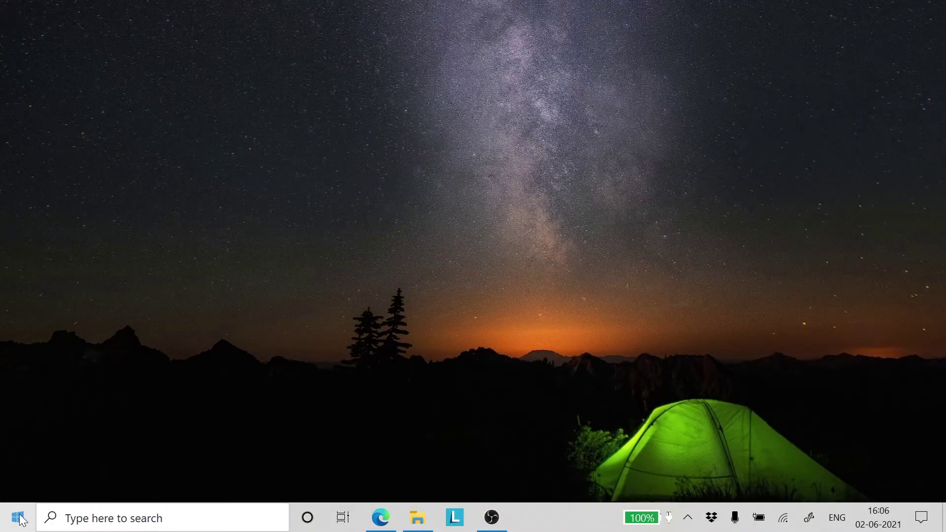
pyautogui.click(18, 518)
pyautogui.scroll(-6, 90, 308)
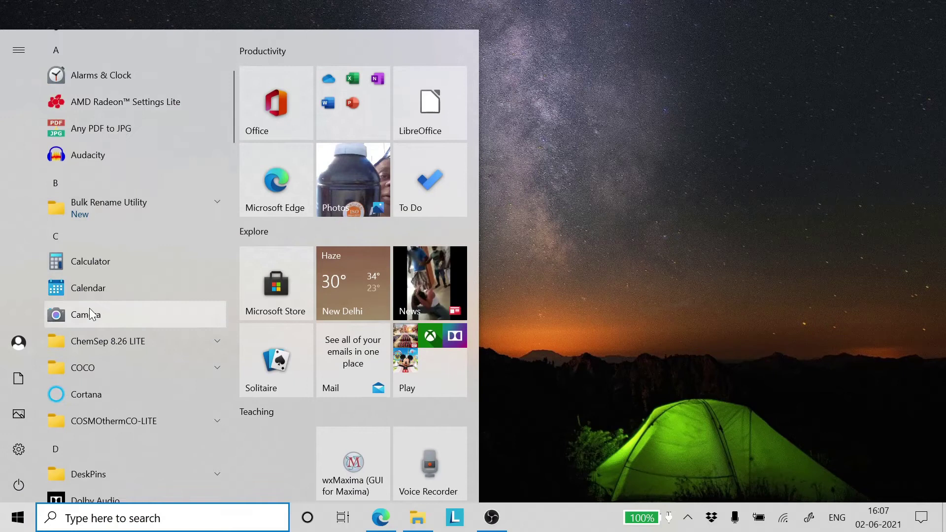
pyautogui.click(66, 225)
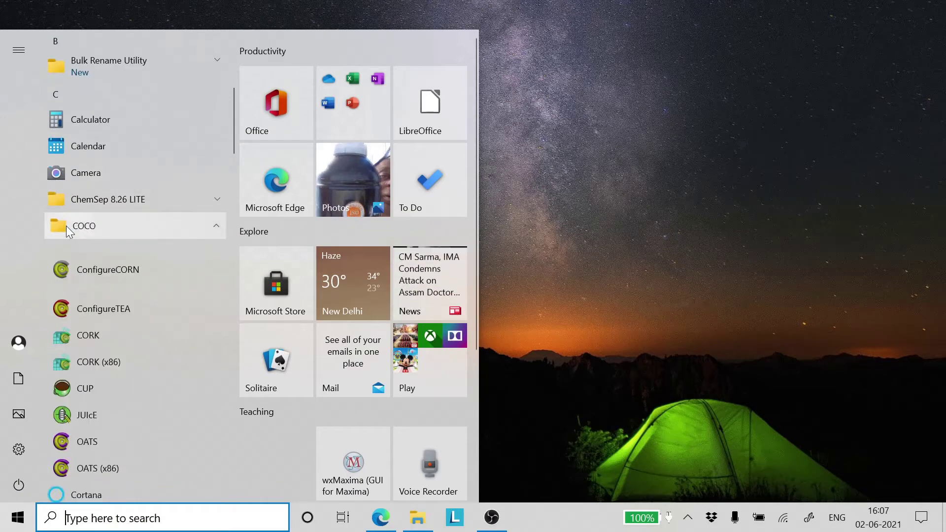
pyautogui.click(74, 288)
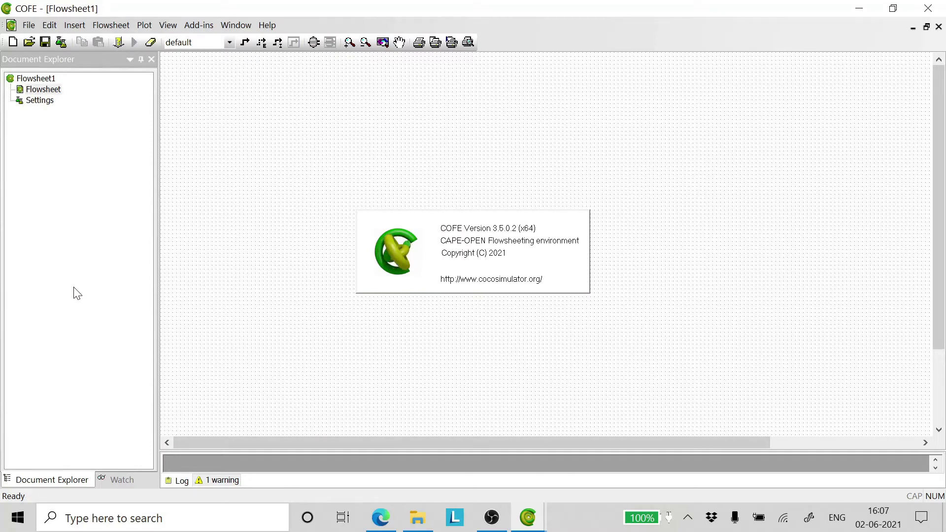
# Add the TEA property package "Dehydrogenation of ethyl benzene to manufacture styrene" to the flowsheet and assign it to the default stream type.
pyautogui.doubleClick(41, 102)
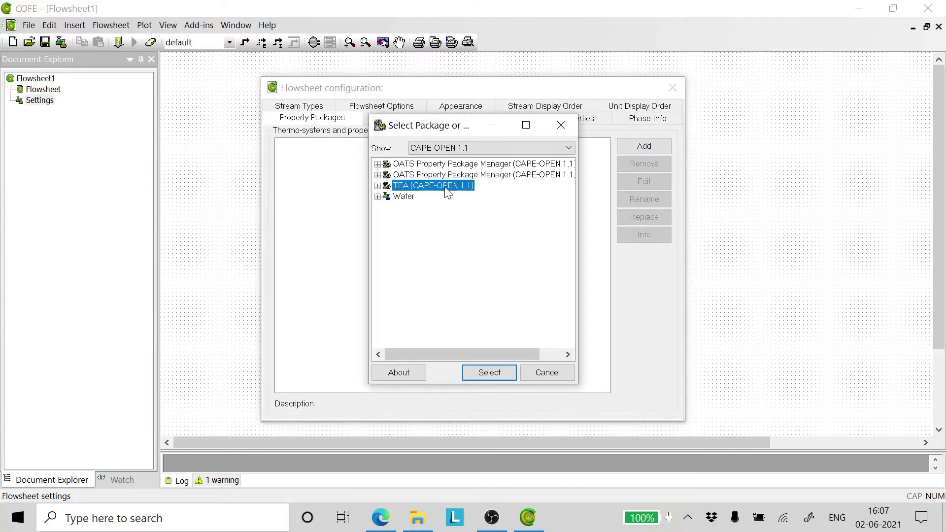
pyautogui.click(495, 373)
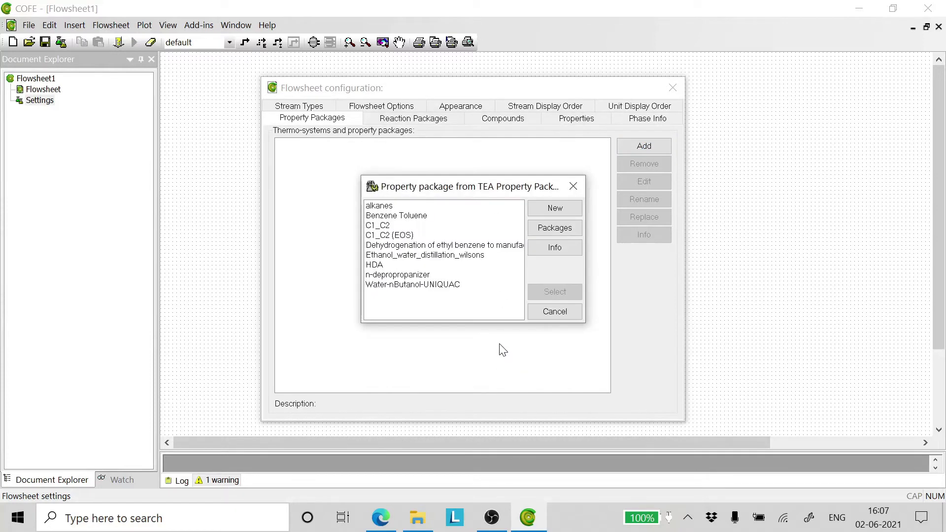
pyautogui.click(420, 248)
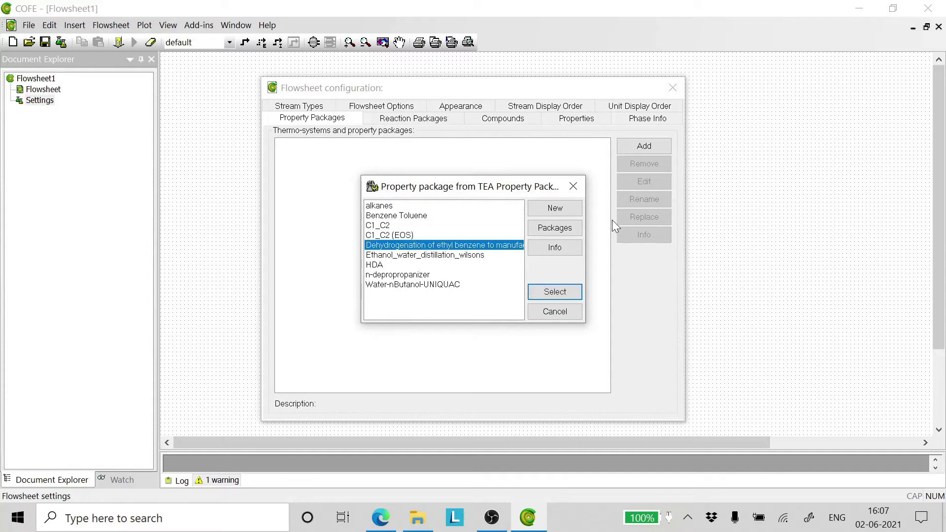
pyautogui.click(550, 296)
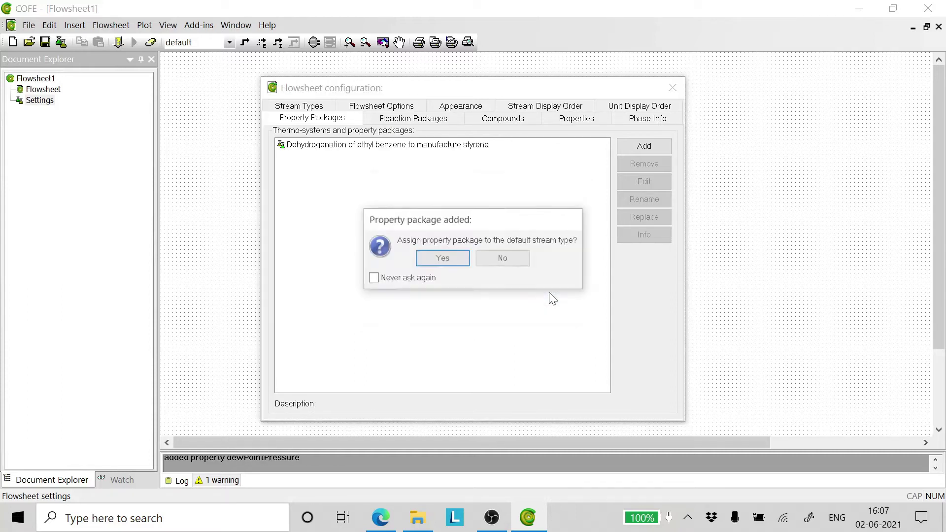
pyautogui.click(444, 259)
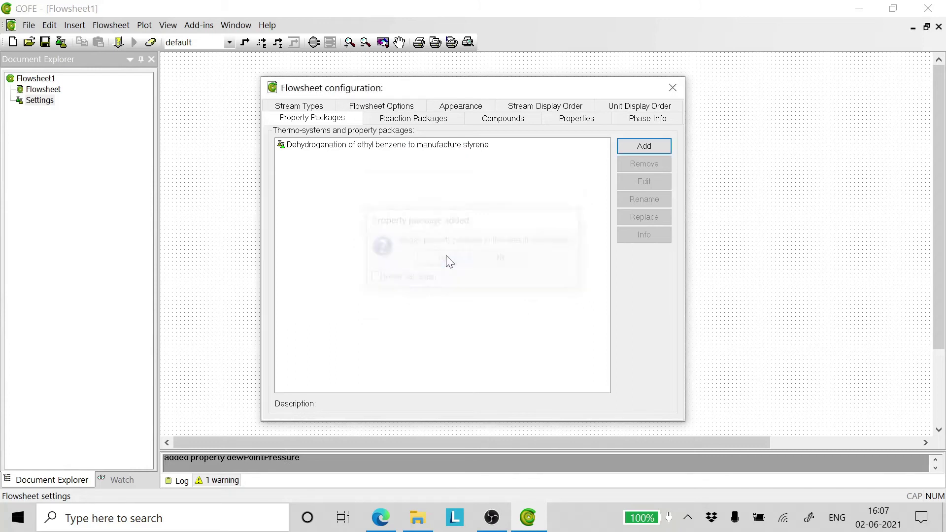
# Add the CORN reaction package "Dehydrogenation of Ethylbenzene" to the flowsheet and close the flowsheet configuration.
pyautogui.click(403, 119)
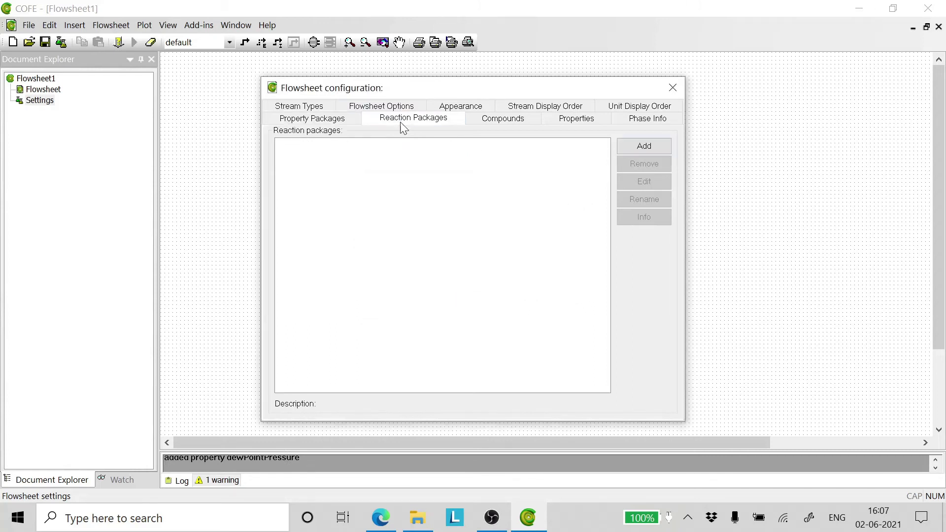
pyautogui.click(644, 146)
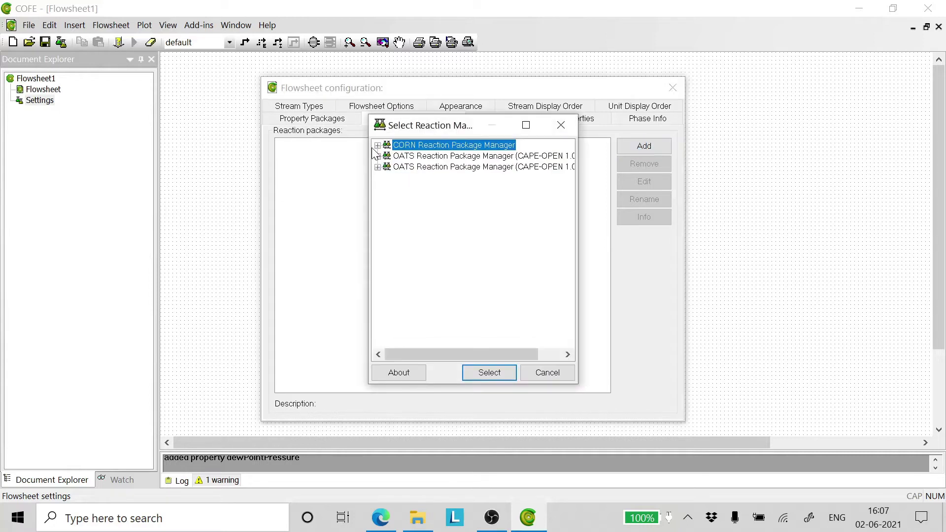
pyautogui.click(481, 371)
pyautogui.click(432, 206)
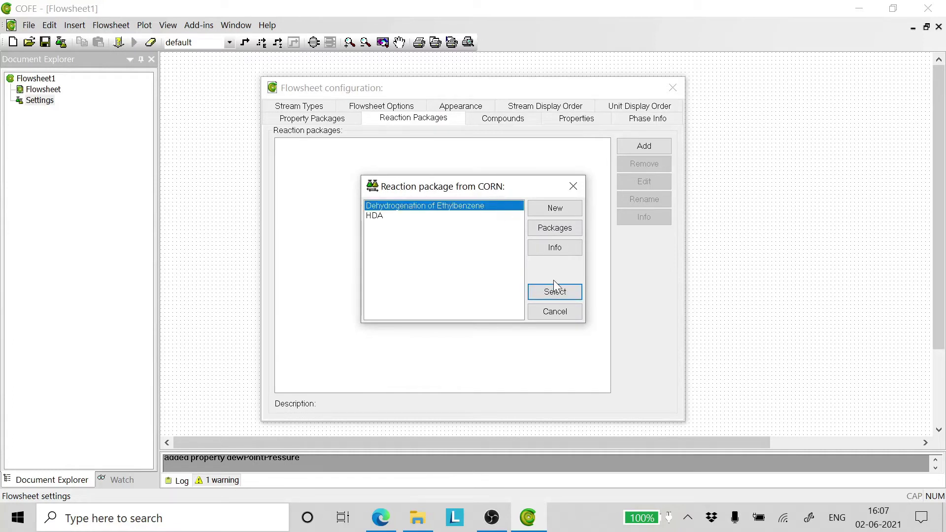
pyautogui.click(554, 292)
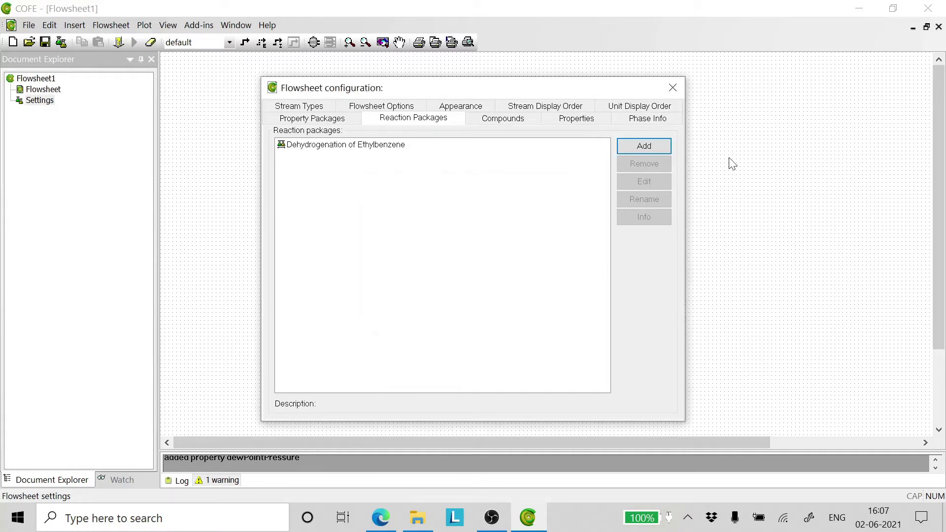
pyautogui.click(673, 89)
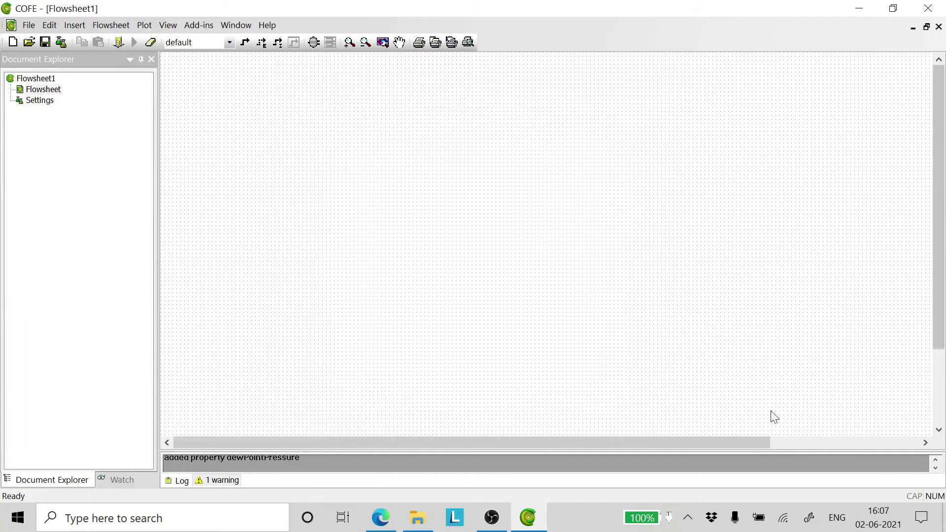
# Insert a short horizontal material stream in the upper-left area of the empty flowsheet.
pyautogui.click(245, 42)
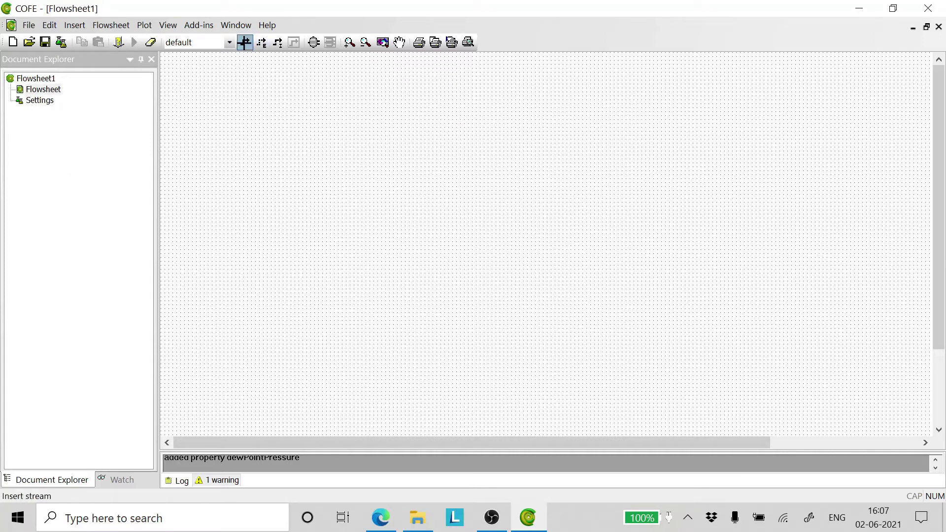
pyautogui.click(223, 185)
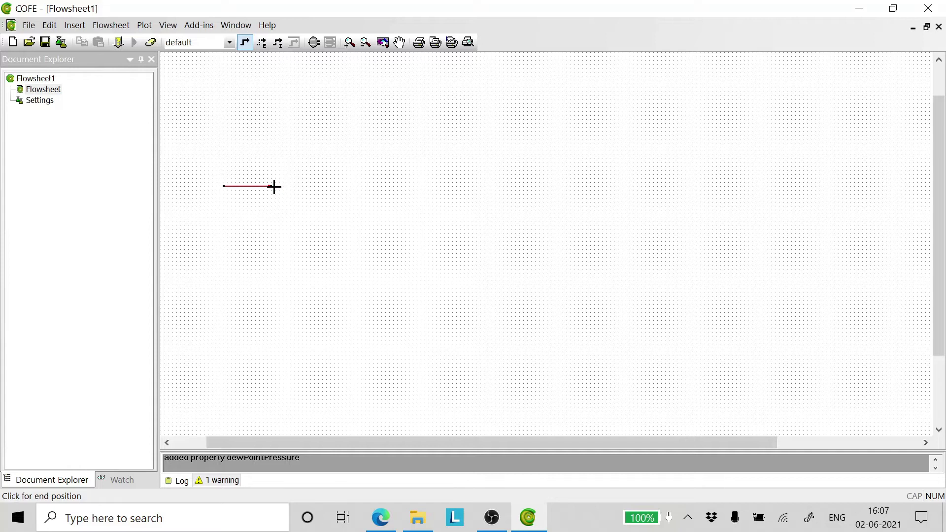
pyautogui.click(310, 187)
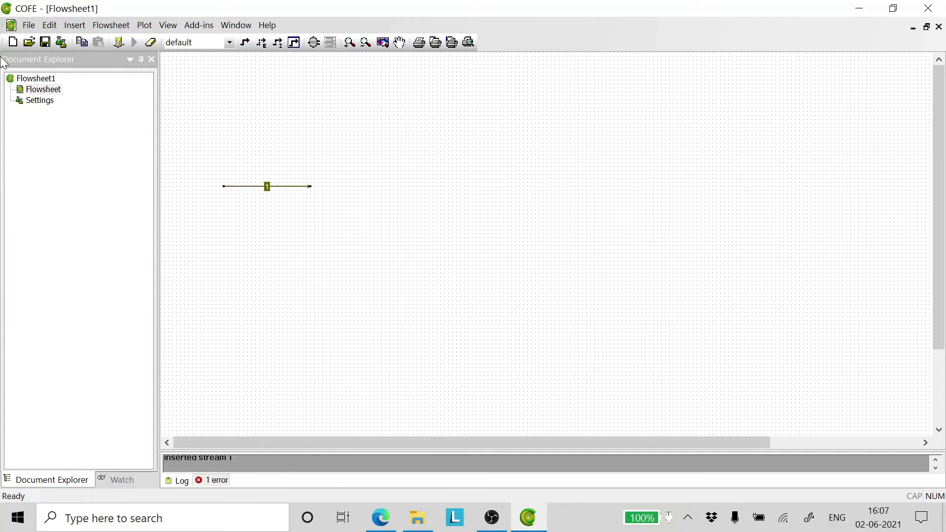
# Save the flowsheet in the cumene folder under the file name Expt.
pyautogui.click(29, 26)
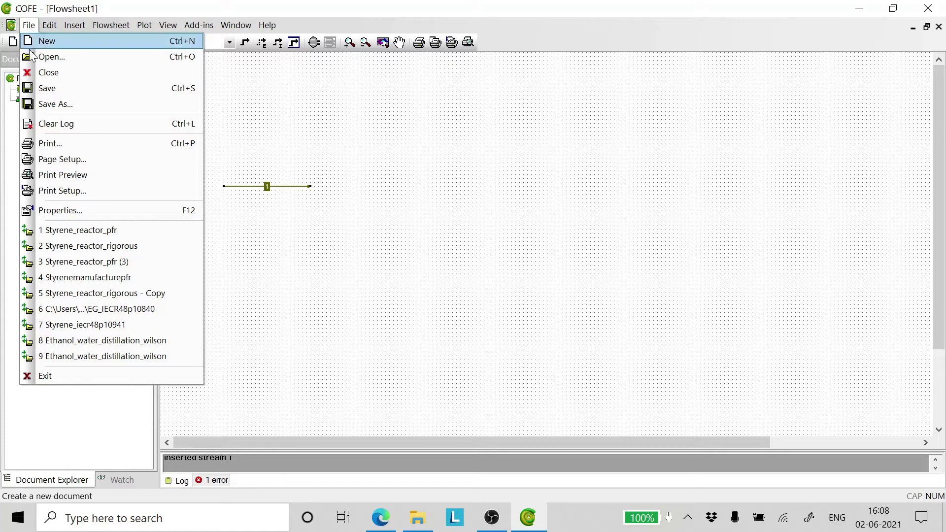
pyautogui.click(46, 94)
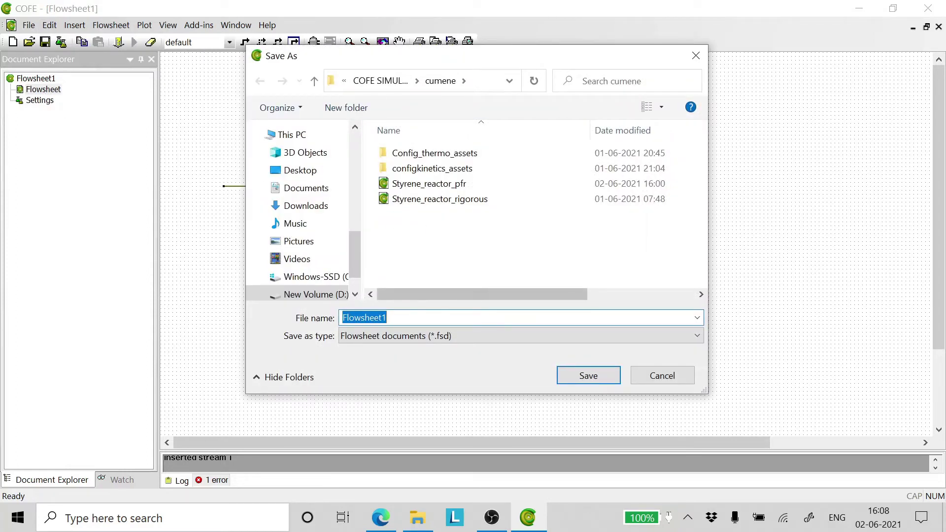
pyautogui.click(387, 317)
pyautogui.press('BackSpace')
pyautogui.press('BackSpace')
pyautogui.press('BackSpace')
pyautogui.press('BackSpace')
pyautogui.press('BackSpace')
pyautogui.press('BackSpace')
pyautogui.press('BackSpace')
pyautogui.press('BackSpace')
pyautogui.press('BackSpace')
pyautogui.press('BackSpace')
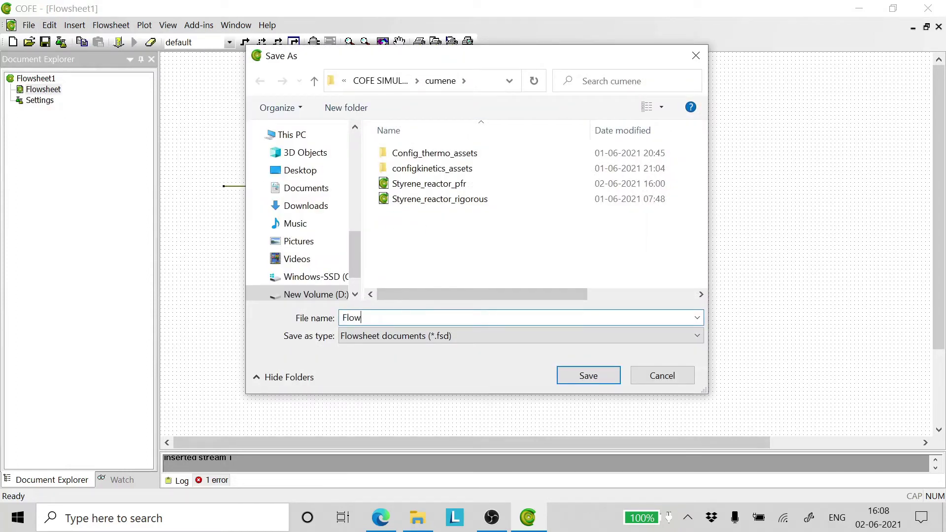
pyautogui.write('Expt')
pyautogui.press('Return')
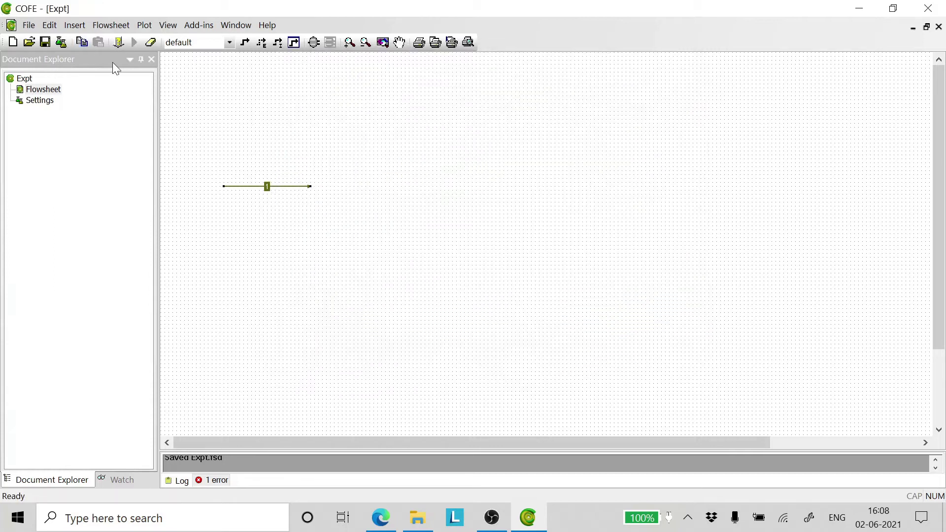
# Open the data of stream 1 and check the feed flowrates and inlet conditions in Styrene_monomer_reactor.pdf.
pyautogui.click(288, 202)
pyautogui.doubleClick(285, 187)
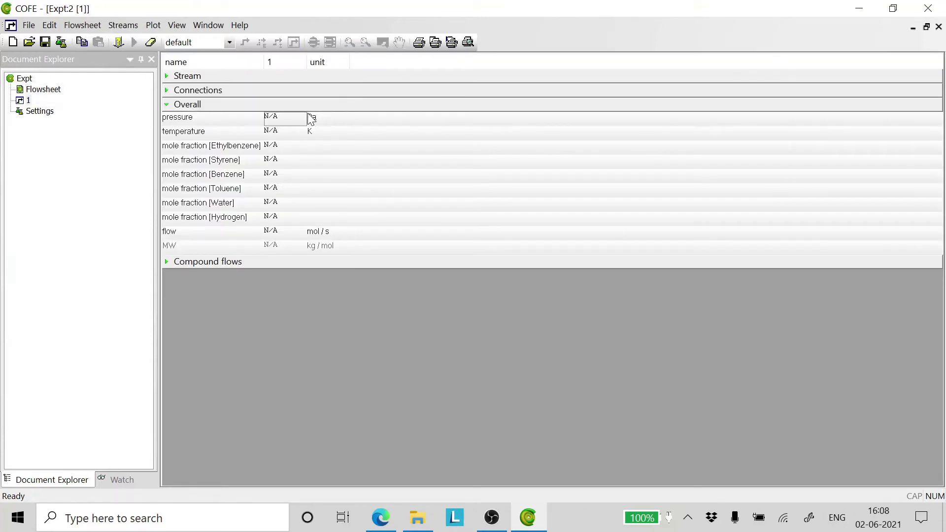
pyautogui.click(379, 518)
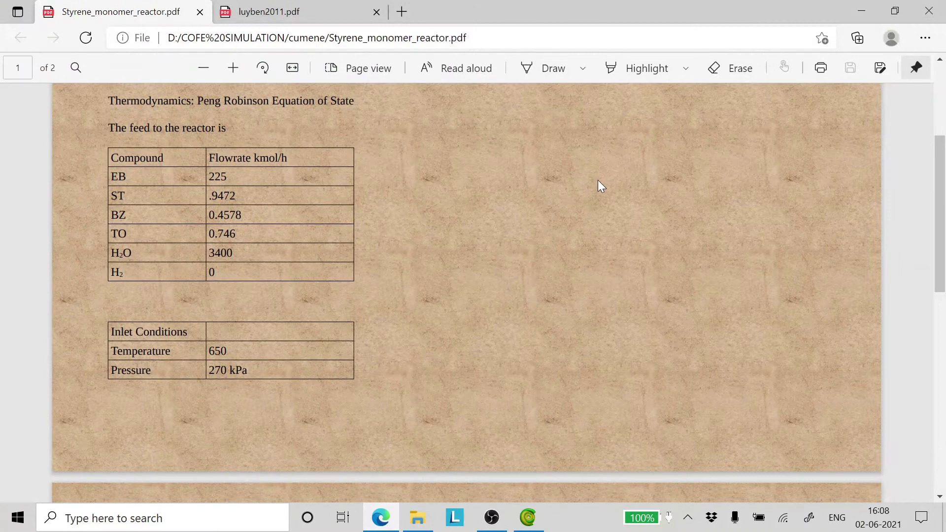
pyautogui.scroll(4, 472, 220)
pyautogui.scroll(-8, 470, 220)
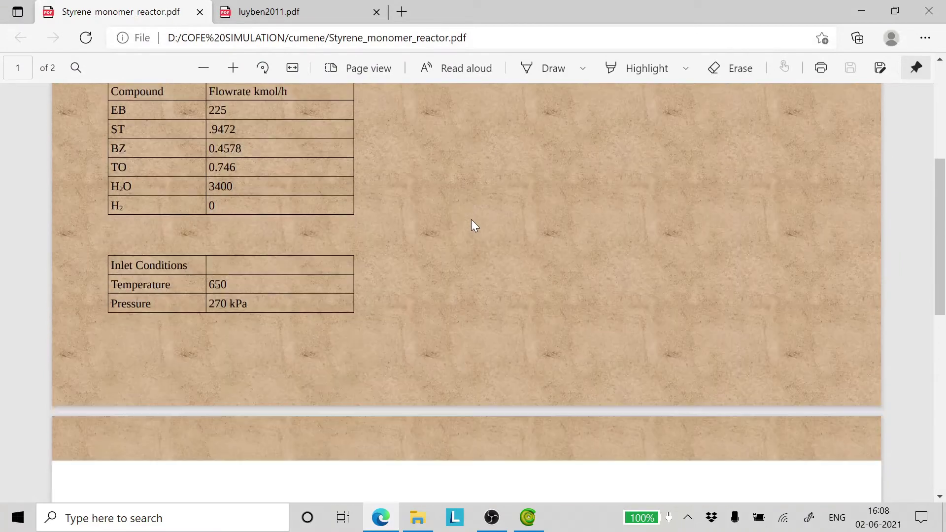
pyautogui.scroll(-4, 471, 220)
pyautogui.scroll(7, 471, 220)
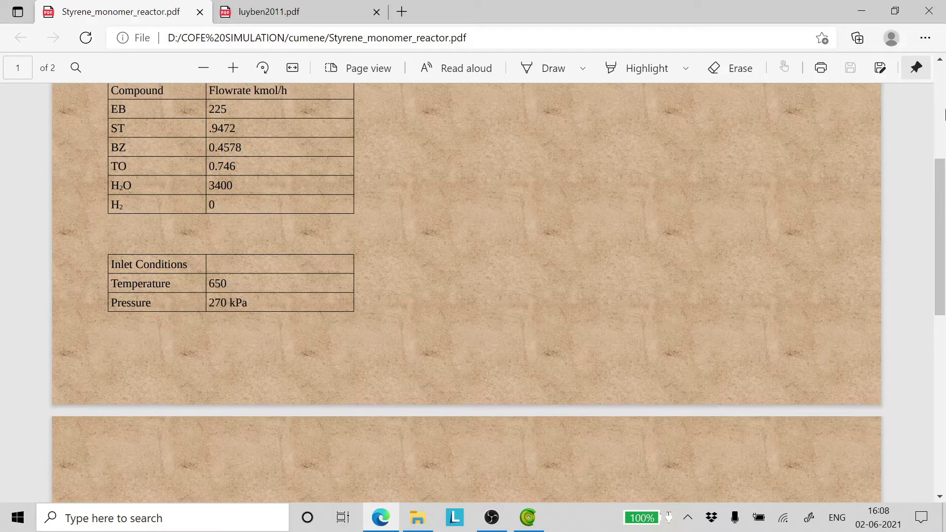
pyautogui.click(860, 12)
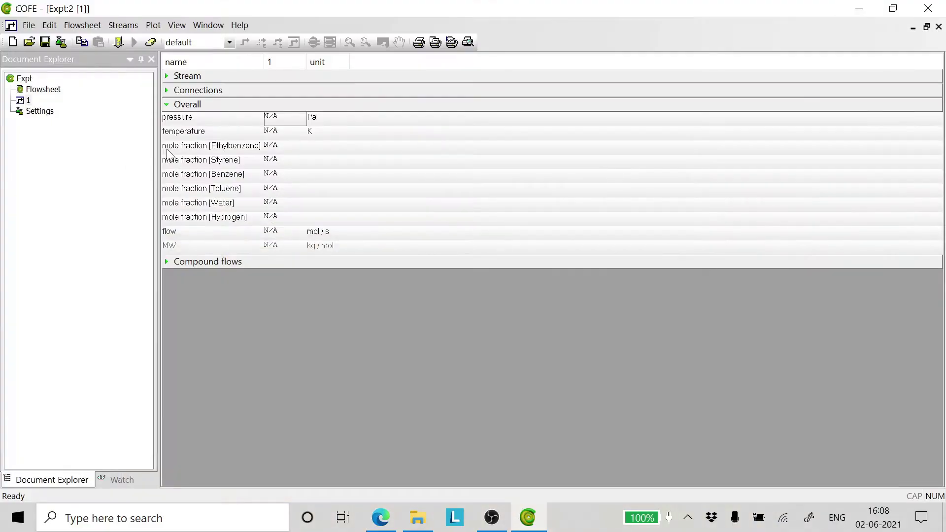
# Change the pressure unit of stream 1 to kPa and set its pressure to 270.
pyautogui.click(315, 119)
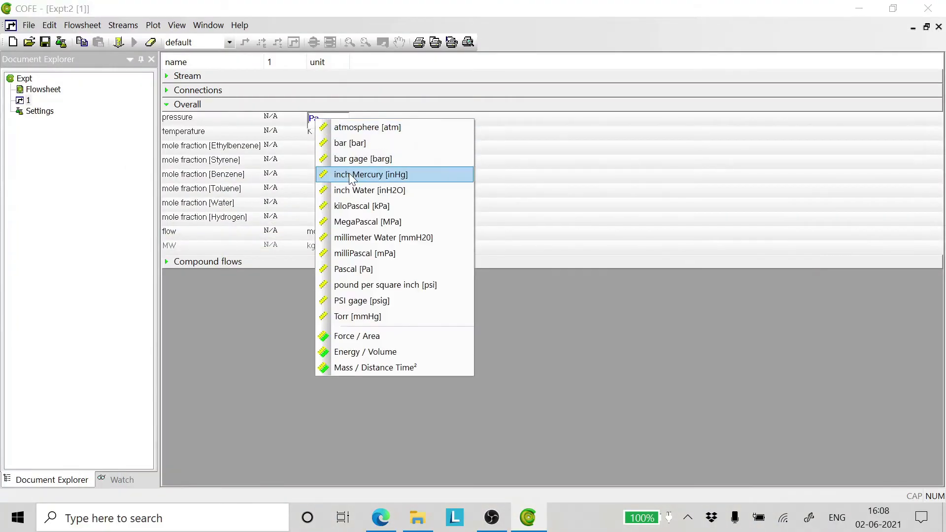
pyautogui.click(352, 205)
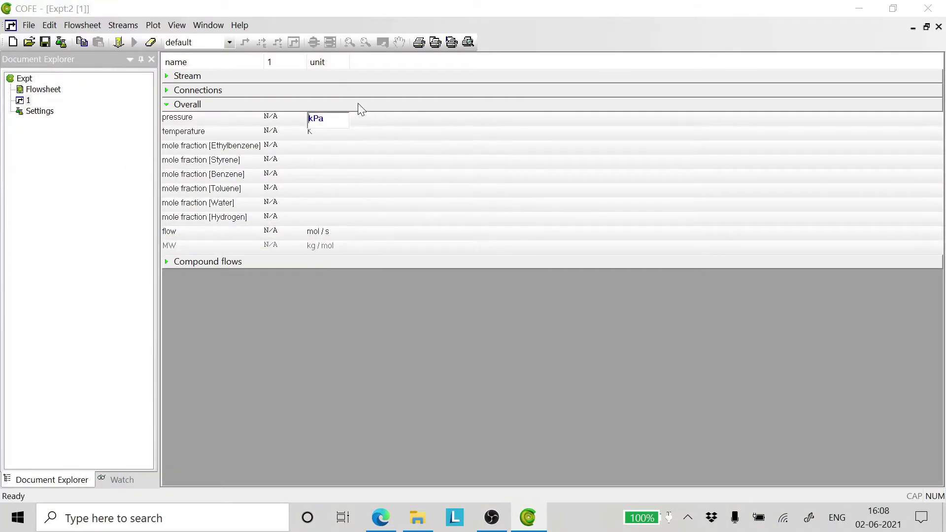
pyautogui.click(279, 118)
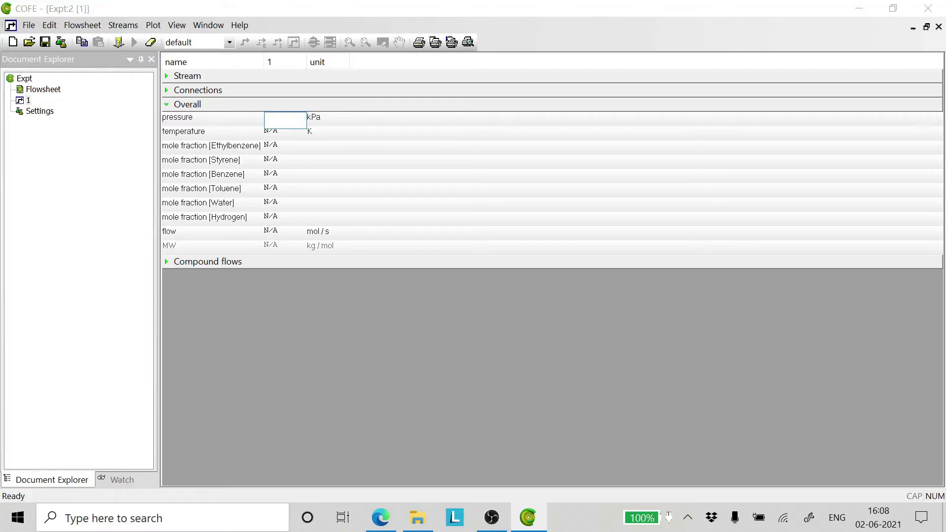
pyautogui.write('270')
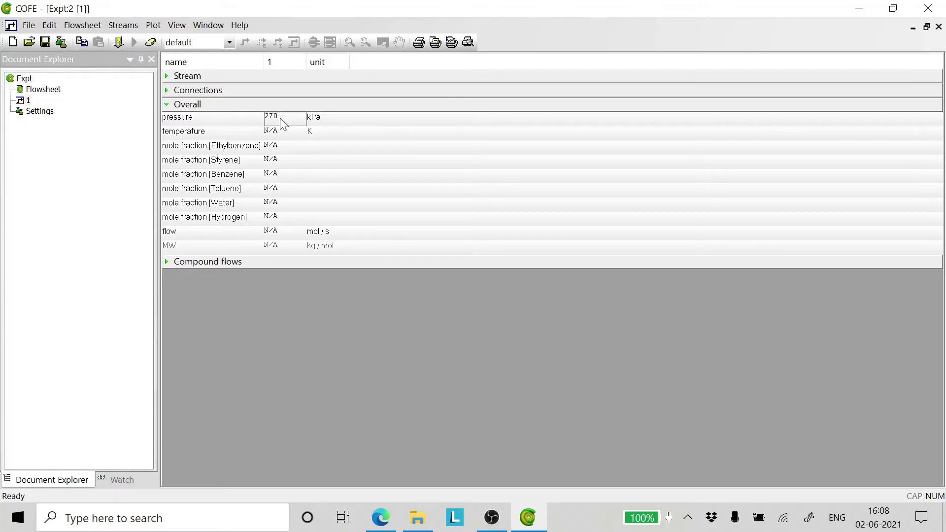
# Change the temperature unit of stream 1 to °C and set its temperature to 650.
pyautogui.click(317, 133)
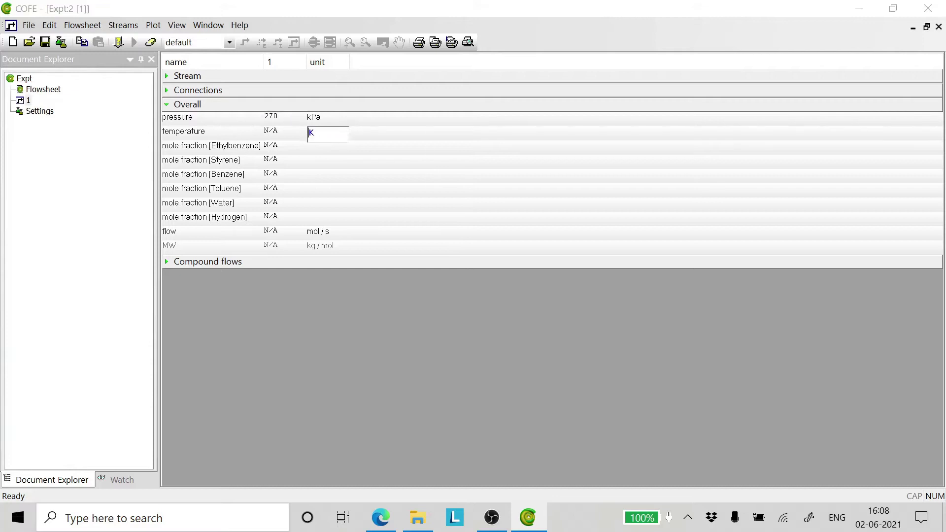
pyautogui.click(340, 141)
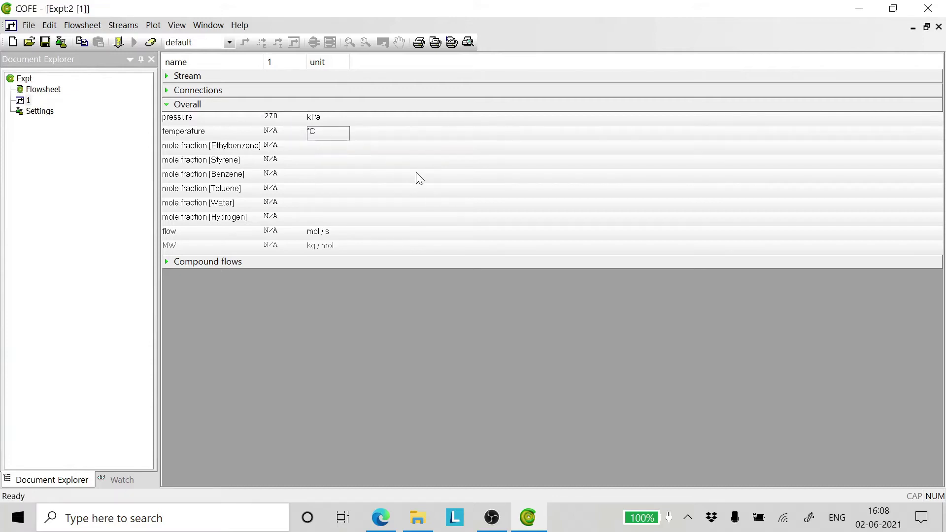
pyautogui.click(268, 138)
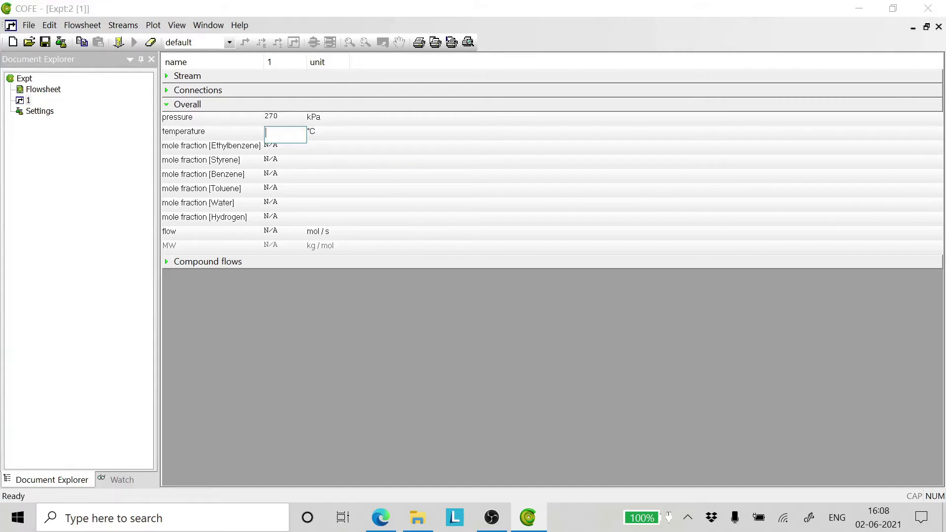
pyautogui.write('650')
pyautogui.press('Return')
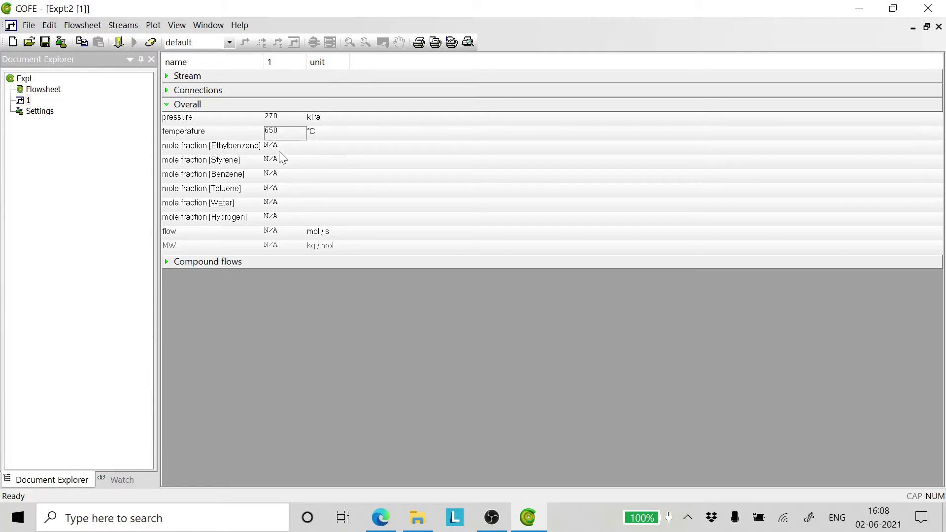
# Expand the compound flows of stream 1 and change their flow unit to kmol / h.
pyautogui.click(167, 267)
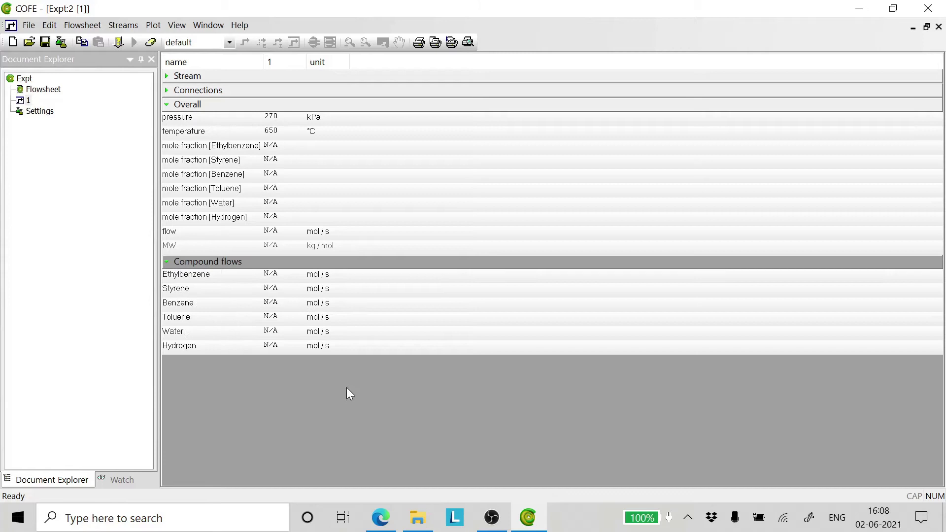
pyautogui.click(311, 277)
pyautogui.click(310, 279)
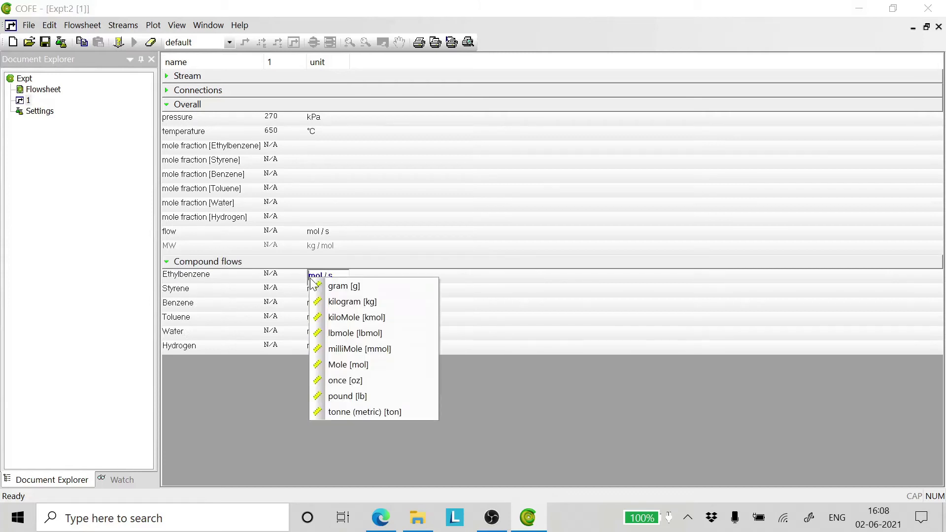
pyautogui.click(339, 318)
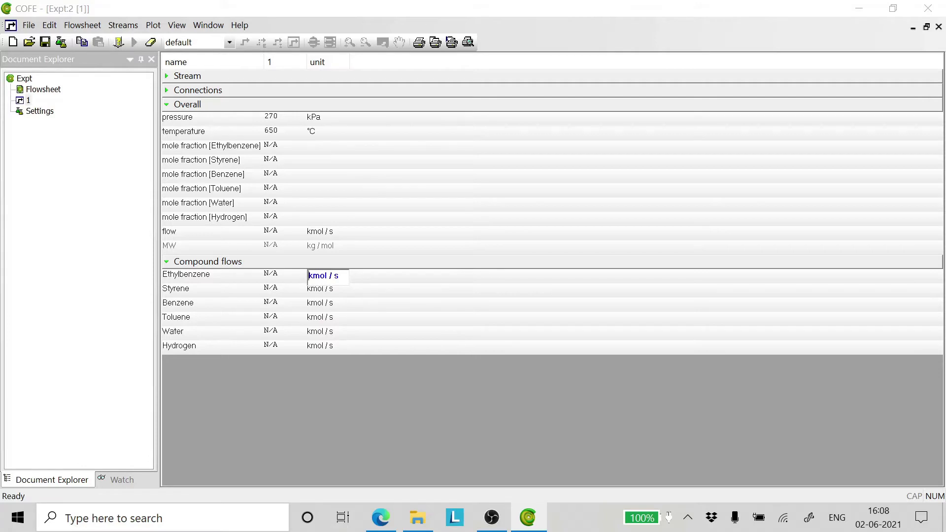
pyautogui.click(336, 276)
pyautogui.click(362, 300)
# Set the compound flows of stream 1 to 225 kmol/h for ethylbenzene and 3400 kmol/h for water.
pyautogui.click(278, 279)
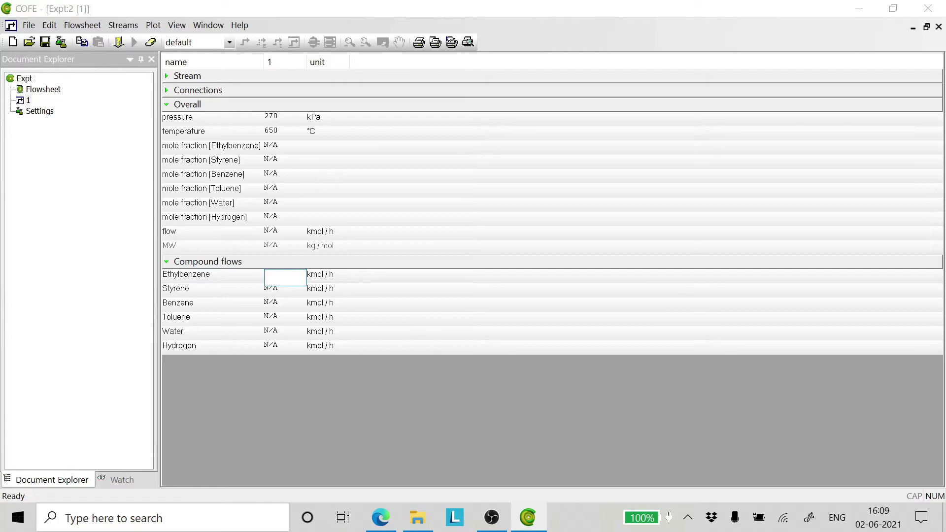
pyautogui.write('225')
pyautogui.press('Return')
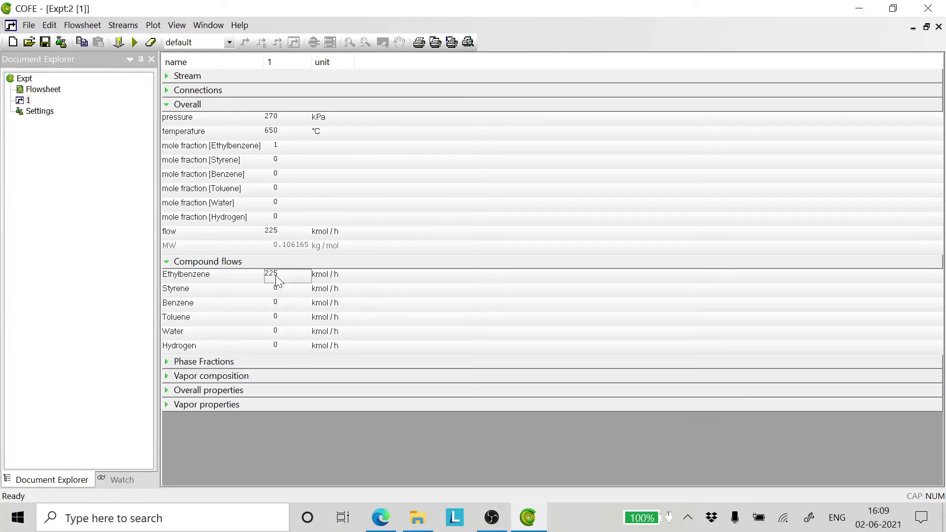
pyautogui.click(273, 333)
pyautogui.write('3400')
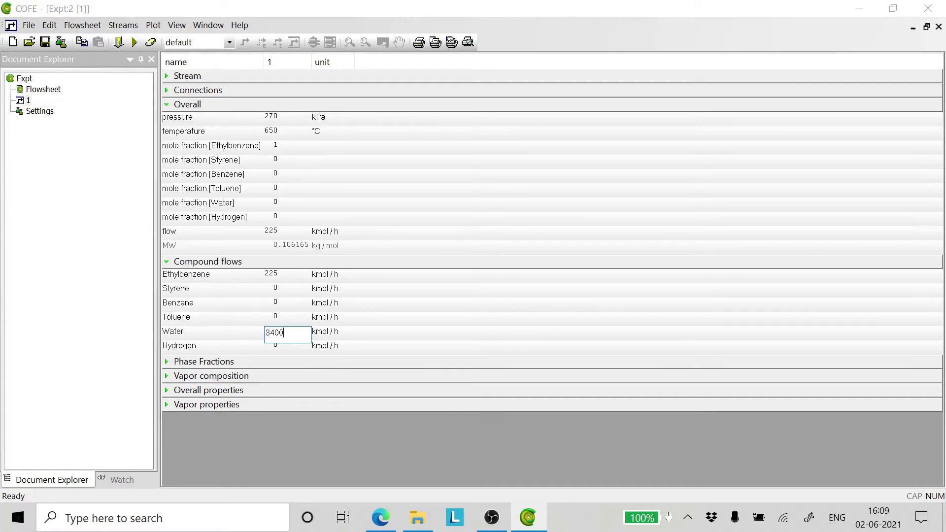
pyautogui.press('Return')
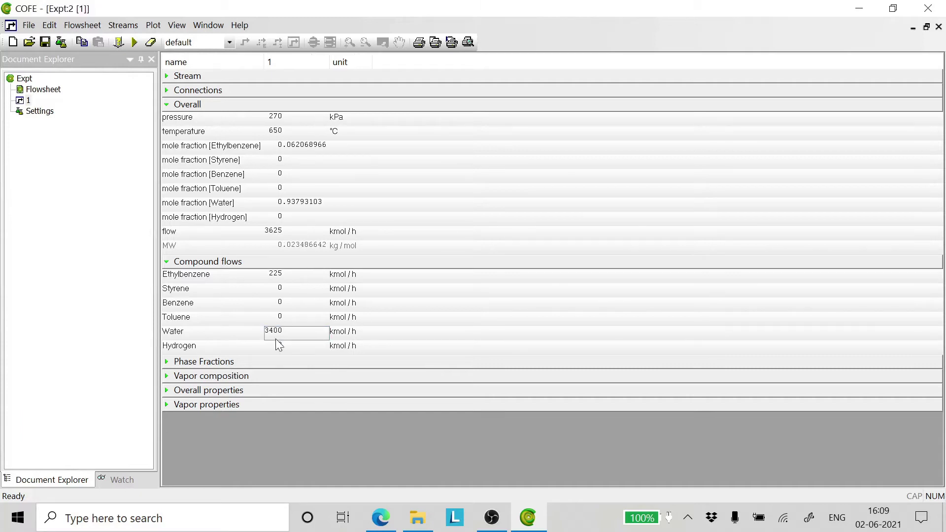
# Check the feed flowrate table in Styrene_monomer_reactor.pdf and set the styrene flow of stream 1 to 0.9472 kmol/h.
pyautogui.click(380, 517)
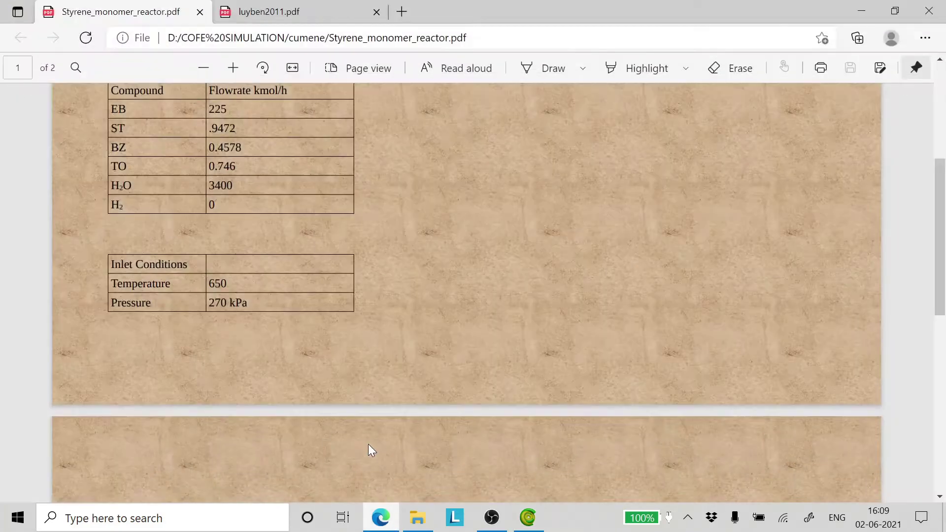
pyautogui.scroll(3, 214, 261)
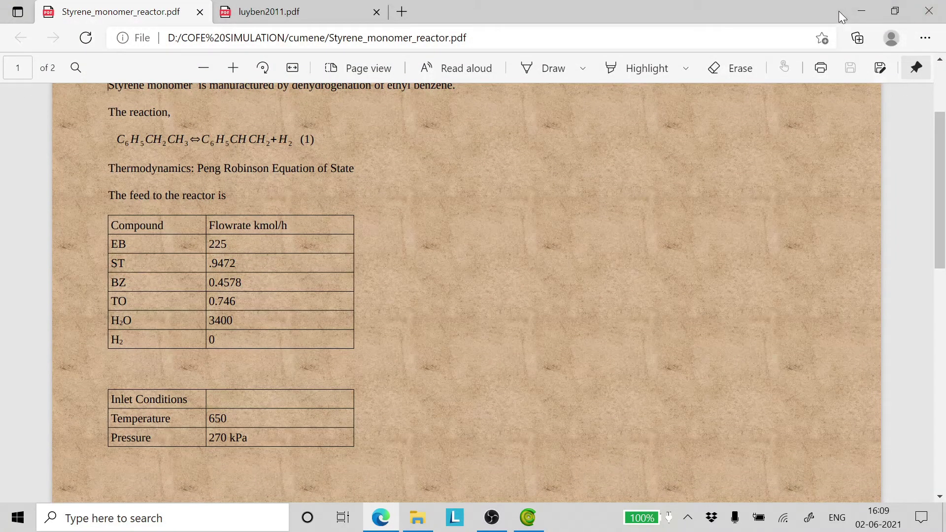
pyautogui.click(857, 10)
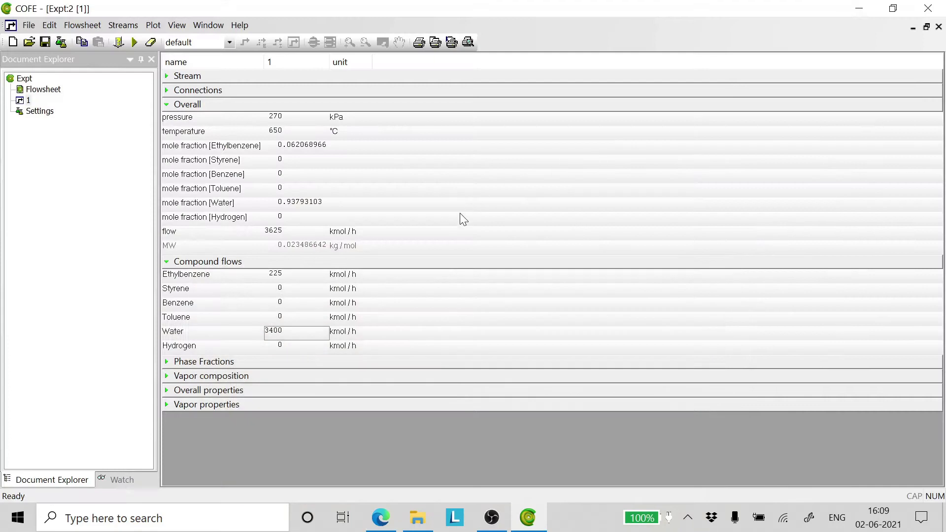
pyautogui.click(295, 289)
pyautogui.write('0')
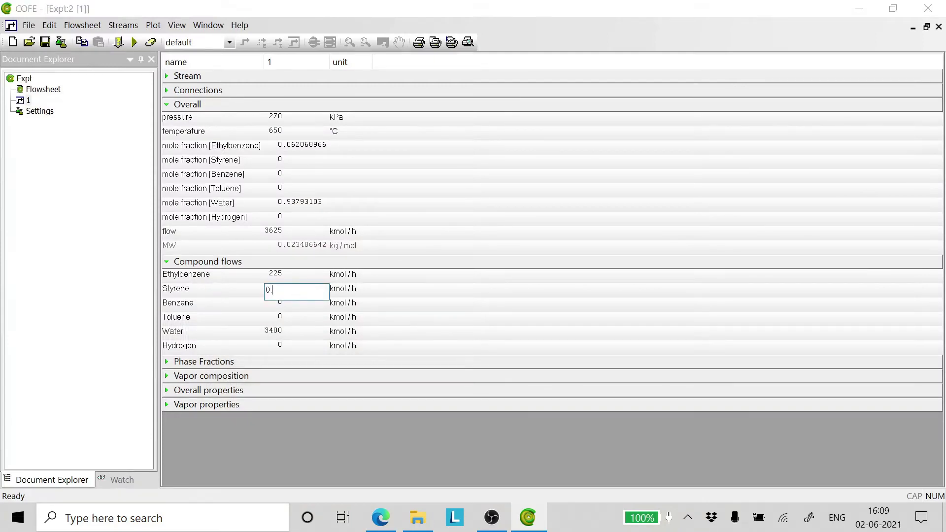
pyautogui.write('.9472')
pyautogui.press('Return')
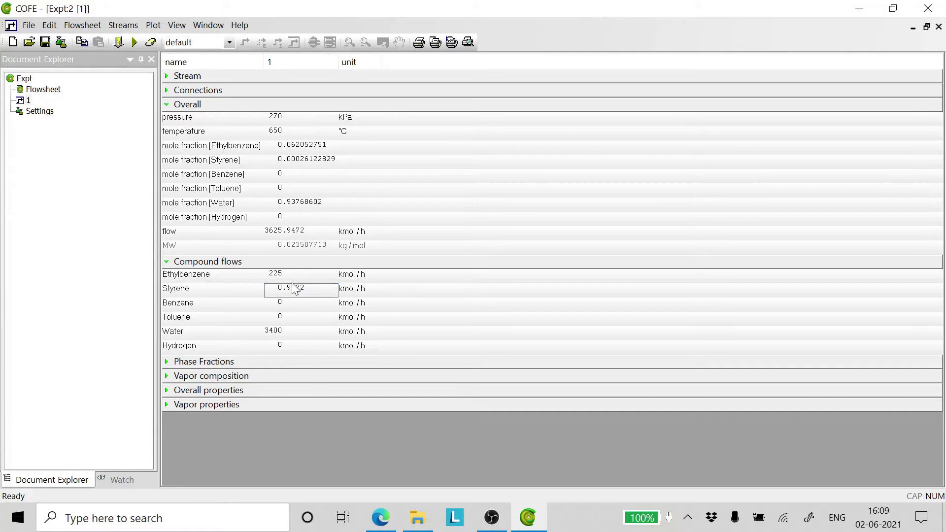
# Look up the benzene flowrate in Styrene_monomer_reactor.pdf and set the benzene flow of stream 1 to 0.4578 kmol/h.
pyautogui.click(382, 522)
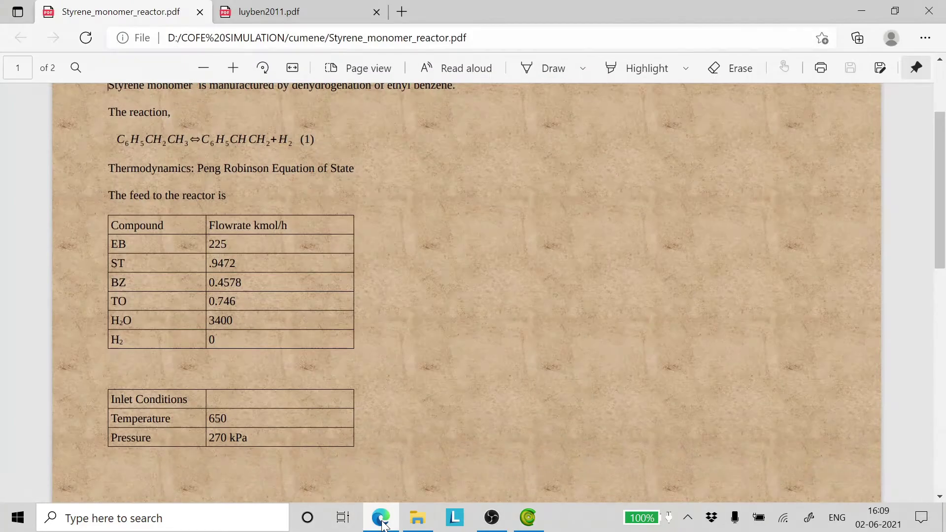
pyautogui.click(383, 522)
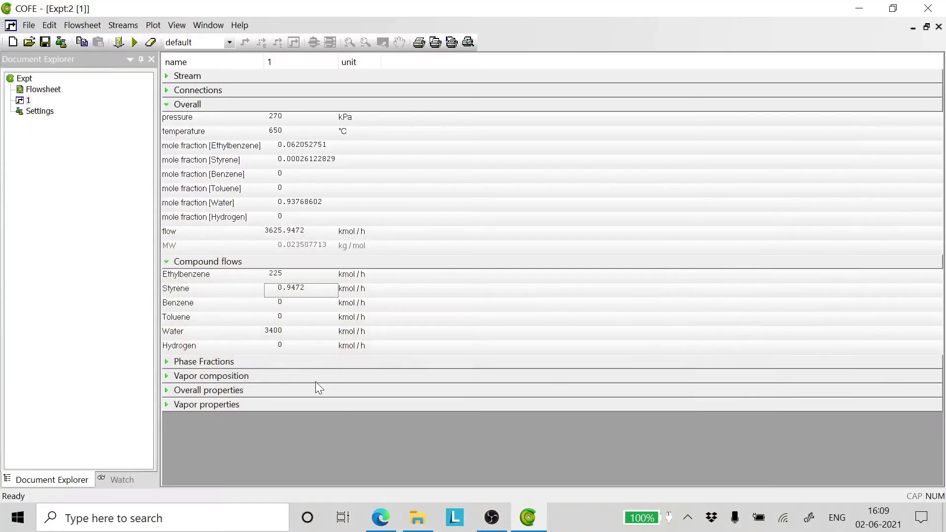
pyautogui.doubleClick(276, 303)
pyautogui.write('0')
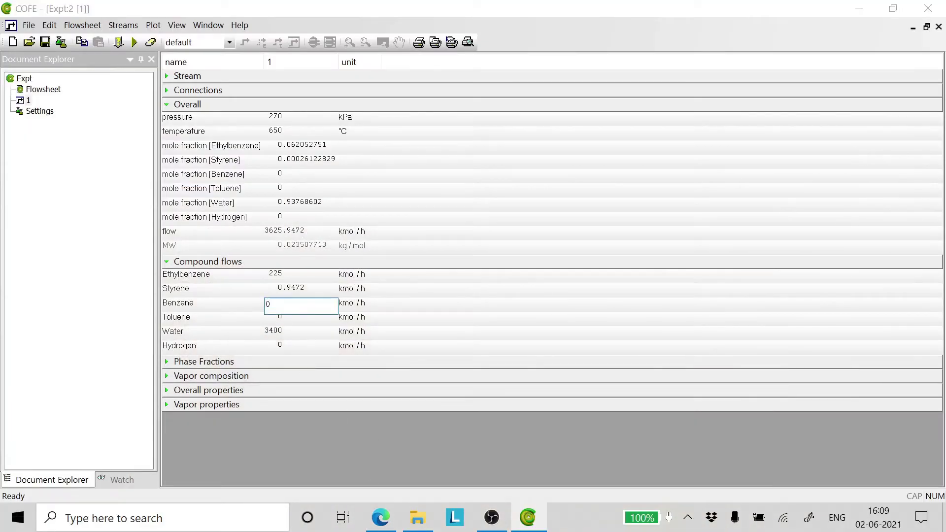
pyautogui.write('.4578')
pyautogui.press('Return')
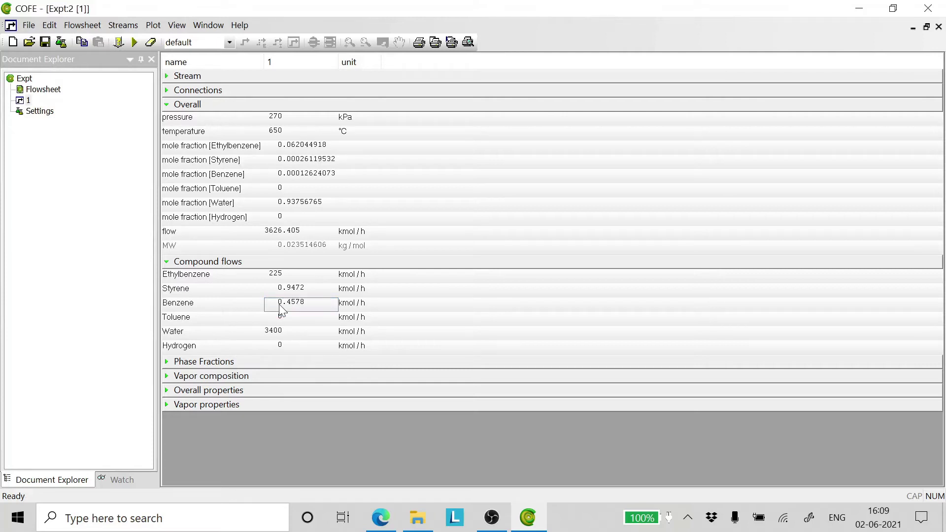
# Look up the toluene flowrate in Styrene_monomer_reactor.pdf and set the toluene flow of stream 1 to 0.746 kmol/h.
pyautogui.click(281, 316)
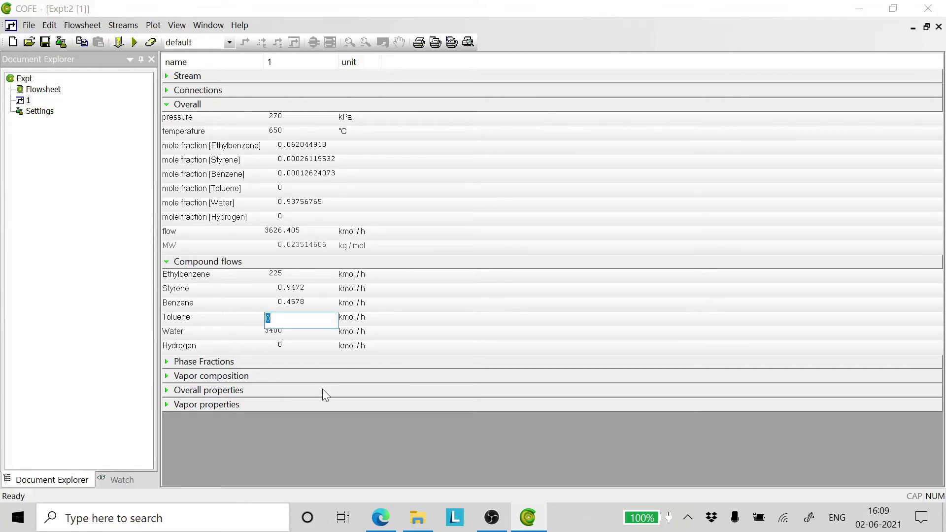
pyautogui.click(382, 517)
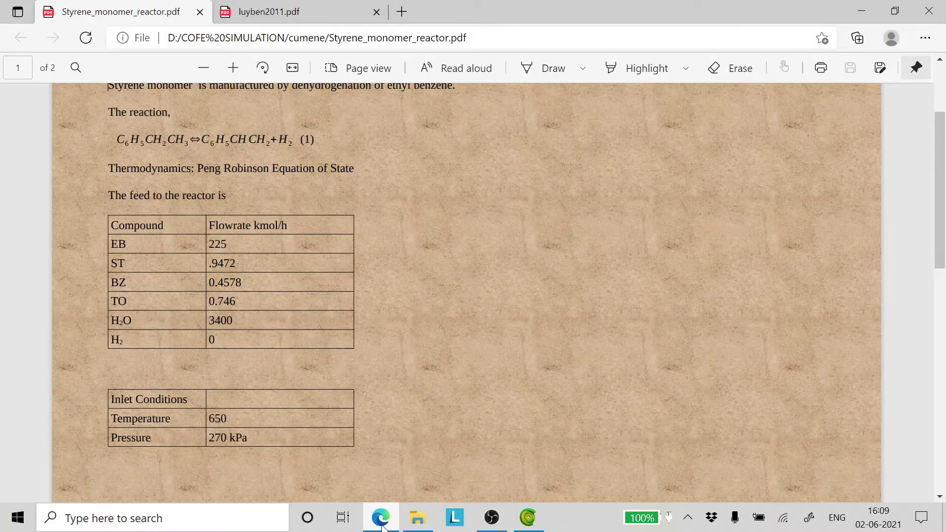
pyautogui.click(382, 518)
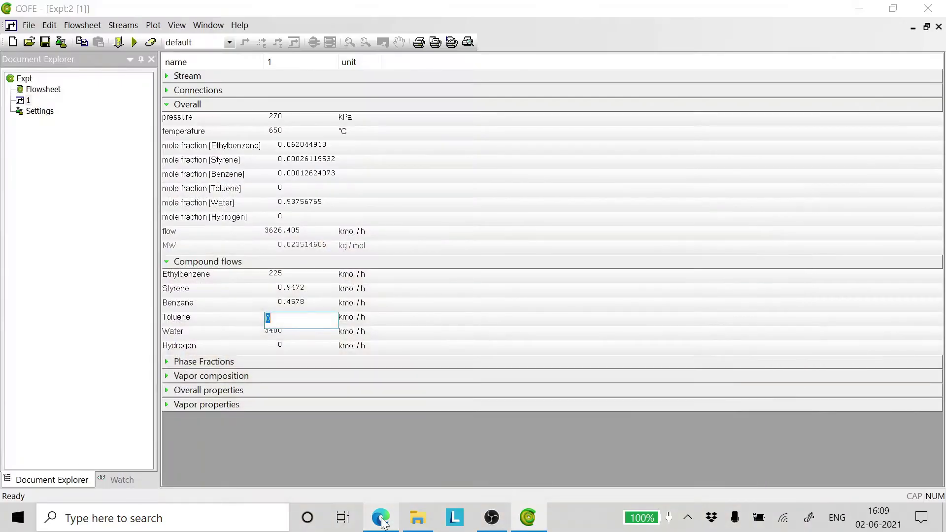
pyautogui.write('0.746')
pyautogui.press('Return')
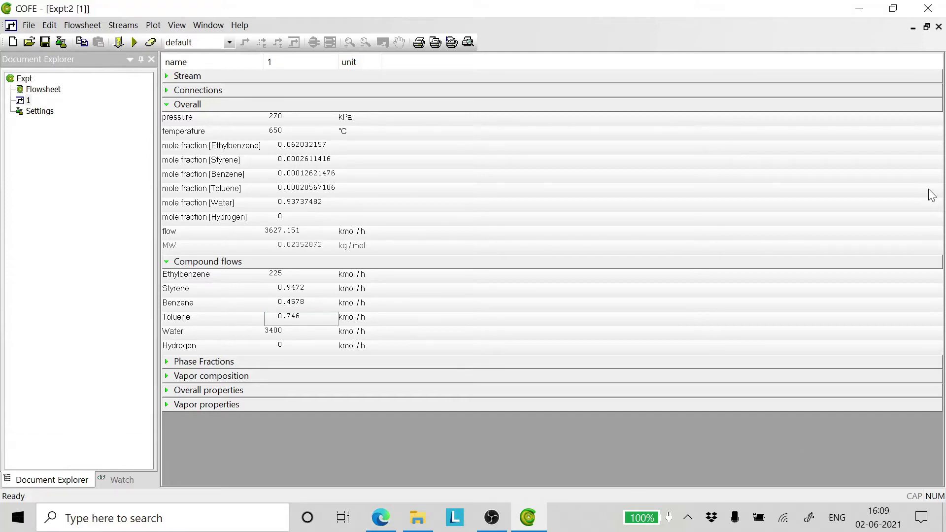
# Close the data of stream 1 and solve the flowsheet.
pyautogui.click(938, 27)
pyautogui.click(939, 27)
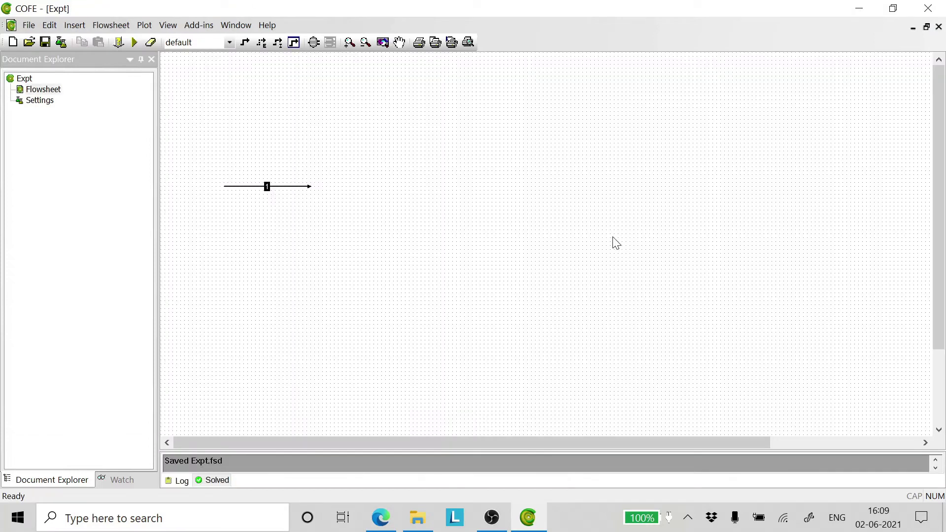
pyautogui.click(135, 43)
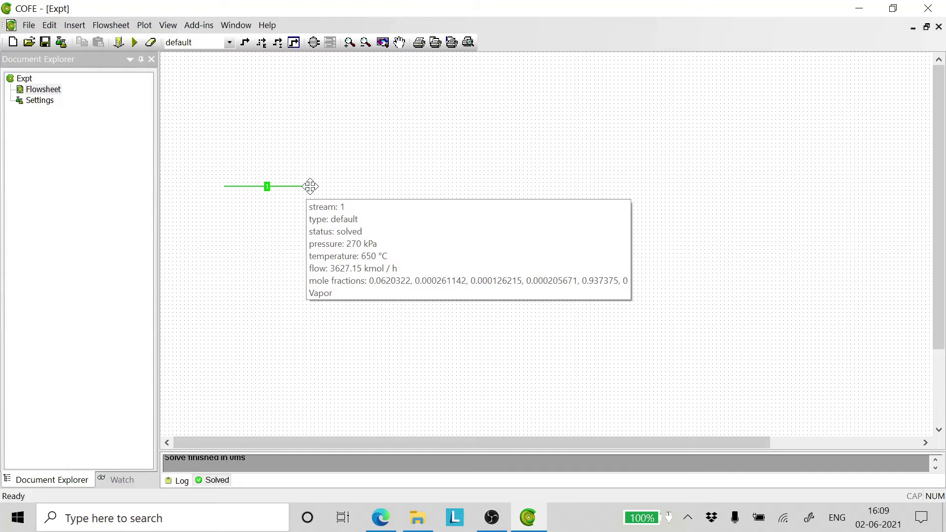
pyautogui.moveTo(310, 187)
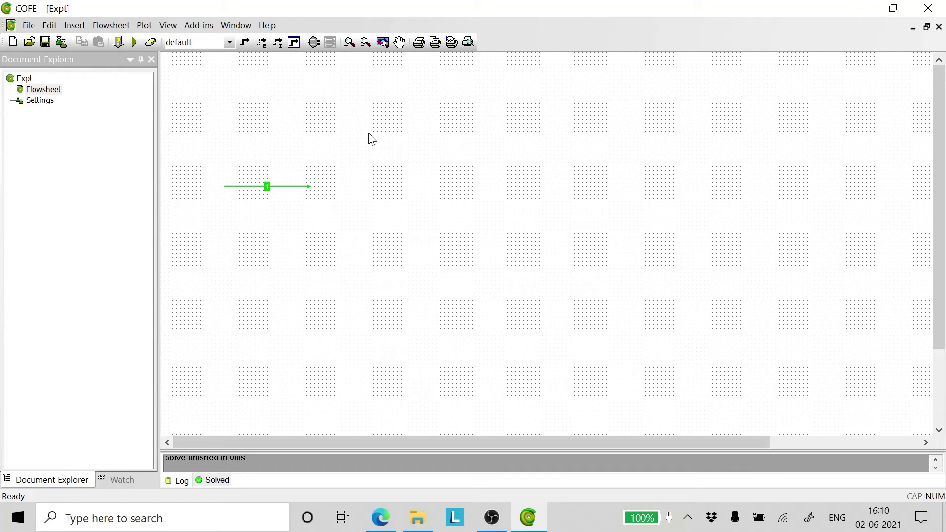
# Insert a PFR unit operation from the Reactors category just beyond the arrow end of stream 1.
pyautogui.click(314, 43)
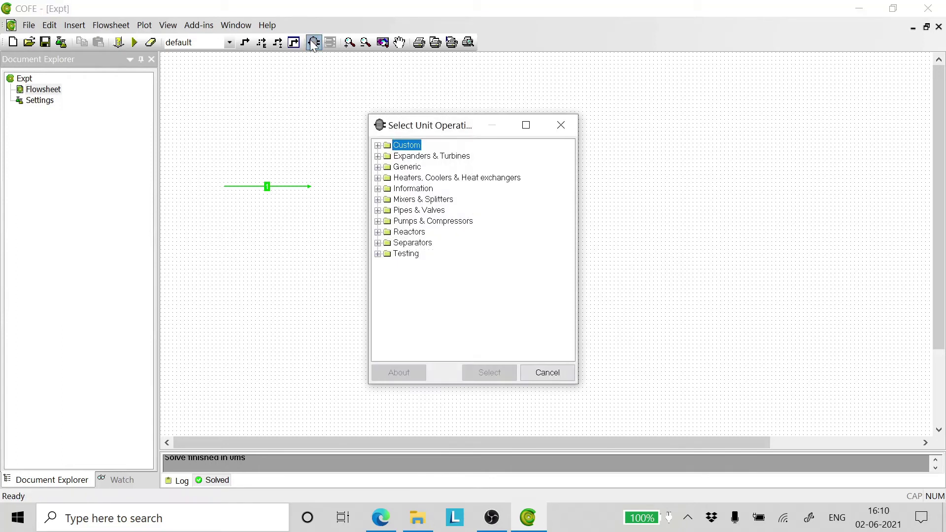
pyautogui.click(400, 232)
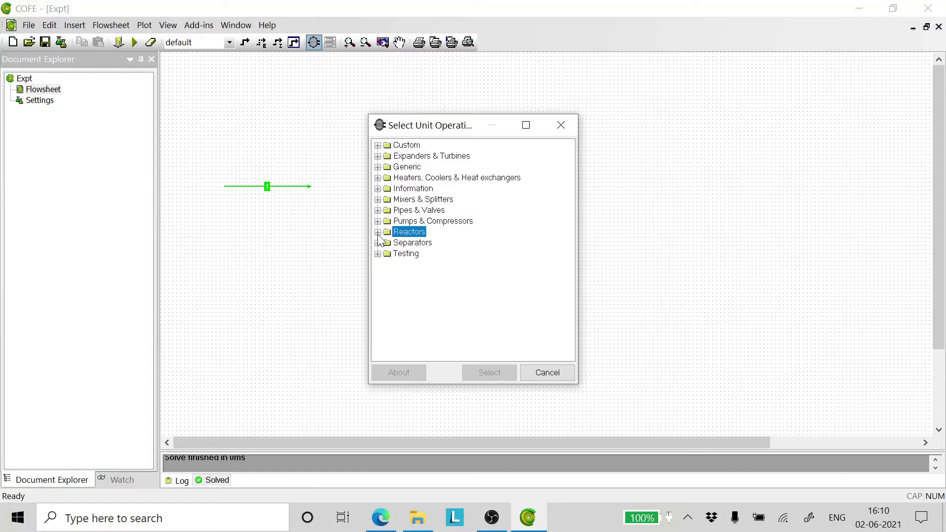
pyautogui.click(378, 232)
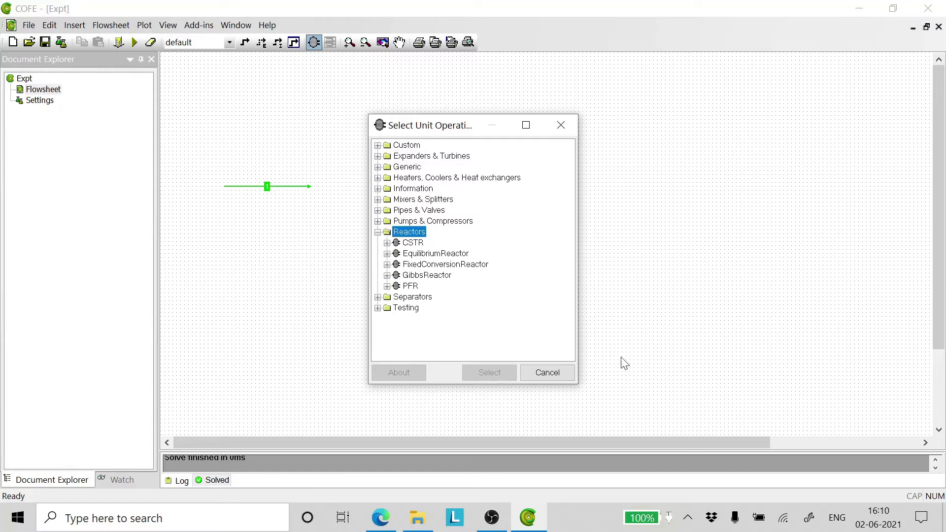
pyautogui.click(410, 287)
pyautogui.click(489, 372)
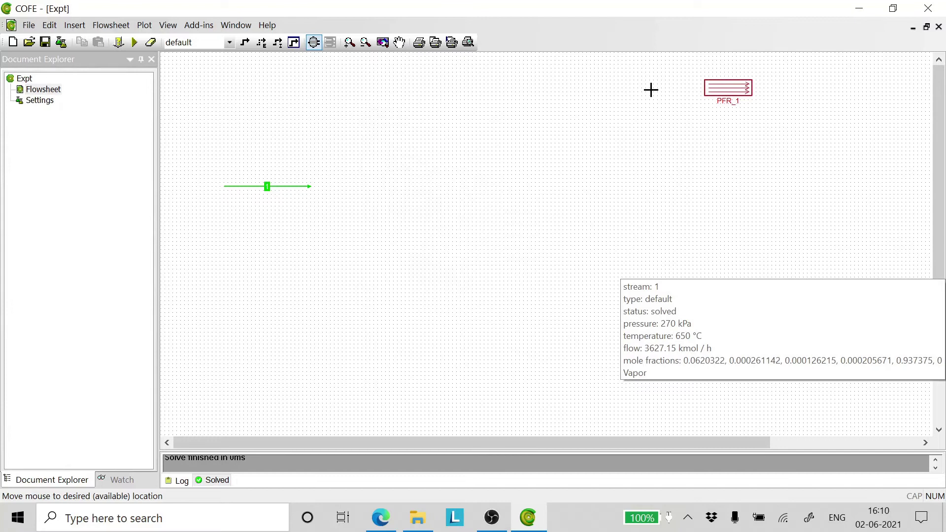
pyautogui.click(333, 189)
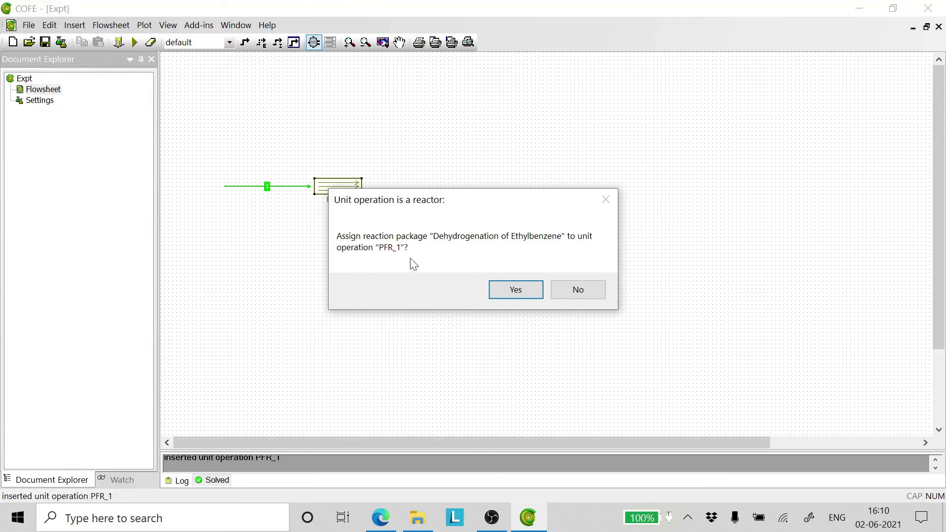
# Assign the Dehydrogenation of Ethylbenzene reaction package to the PFR and connect stream 1 to its inlet.
pyautogui.click(516, 290)
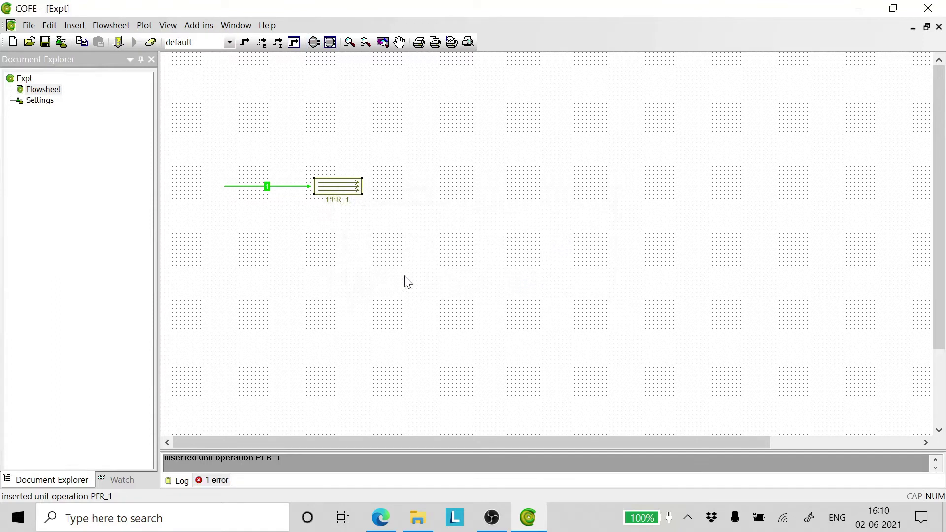
pyautogui.moveTo(310, 190)
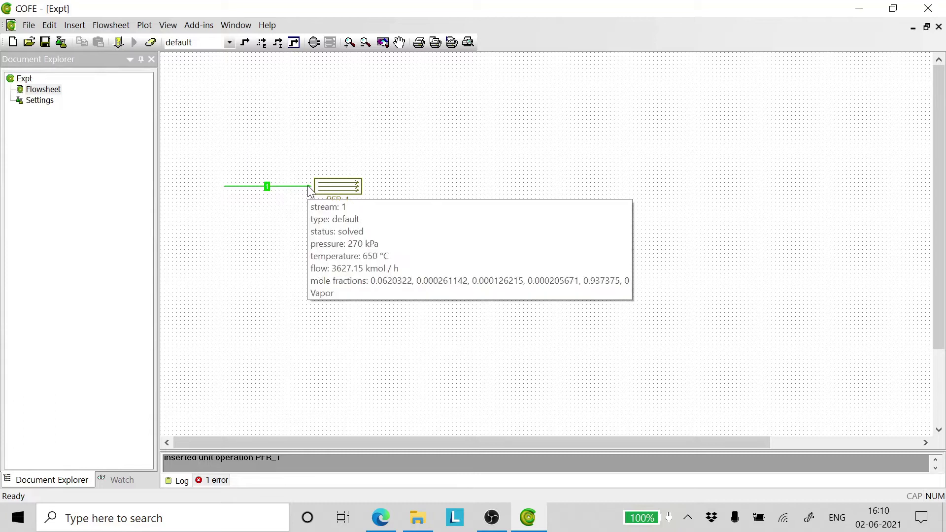
pyautogui.moveTo(310, 185); pyautogui.dragTo(315, 186)
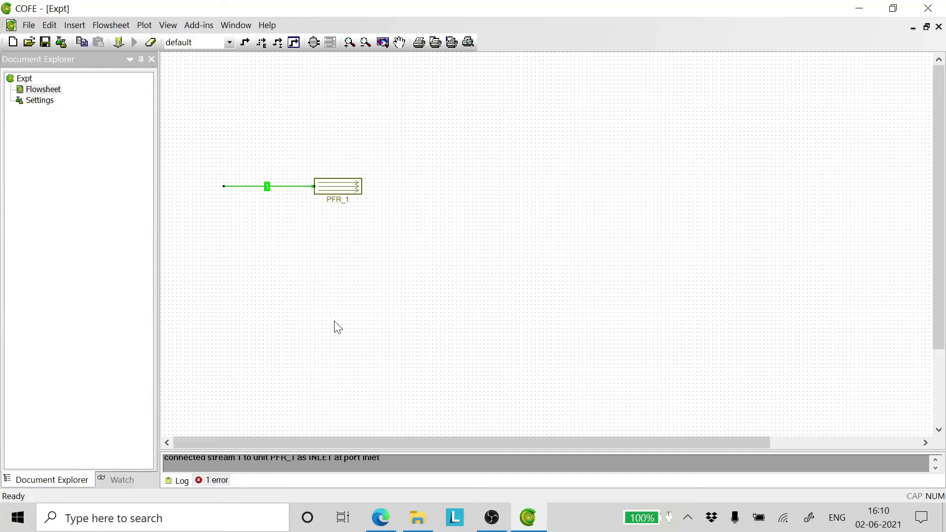
# Draw a short horizontal outlet stream starting at the outlet port of the PFR.
pyautogui.click(245, 42)
pyautogui.click(362, 186)
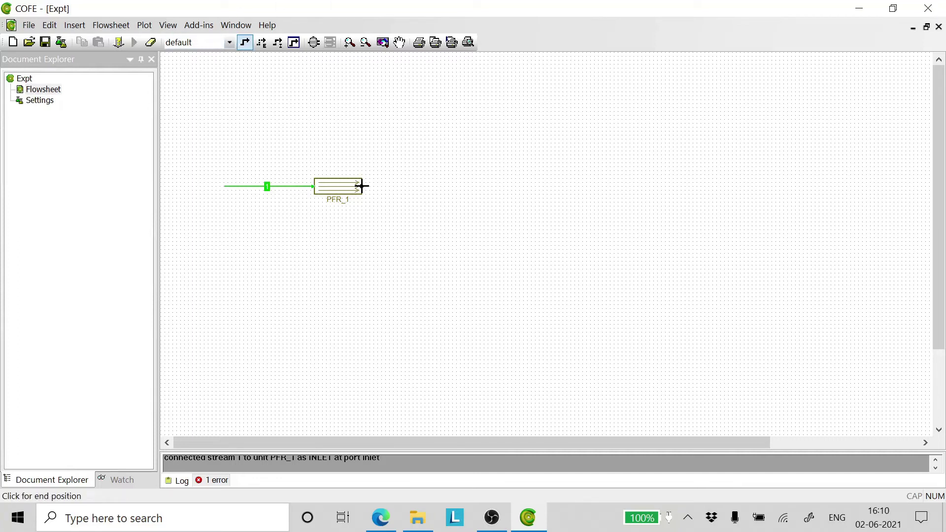
pyautogui.click(418, 186)
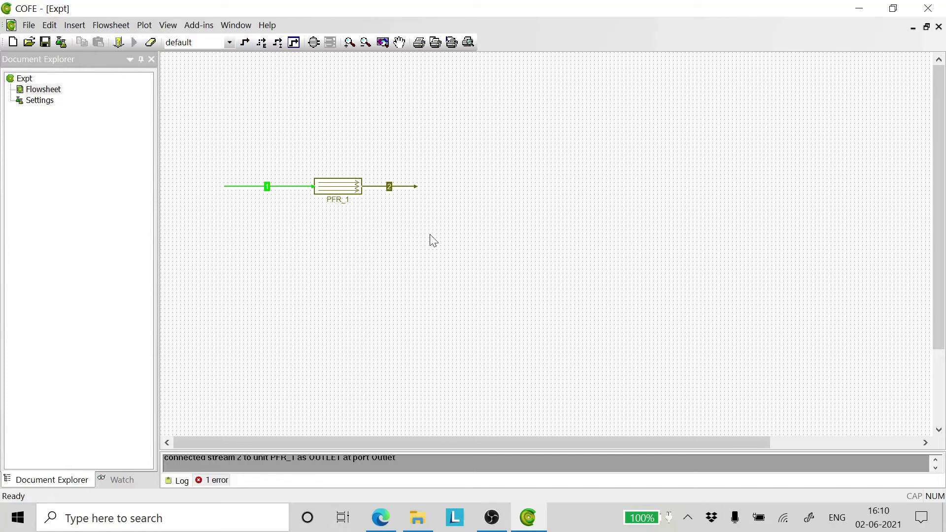
# Set the PFR's reaction phase to Vapor, its reactor length to 3.3 m and its diameter to 3.5 m.
pyautogui.moveTo(249, 187)
pyautogui.moveTo(333, 189)
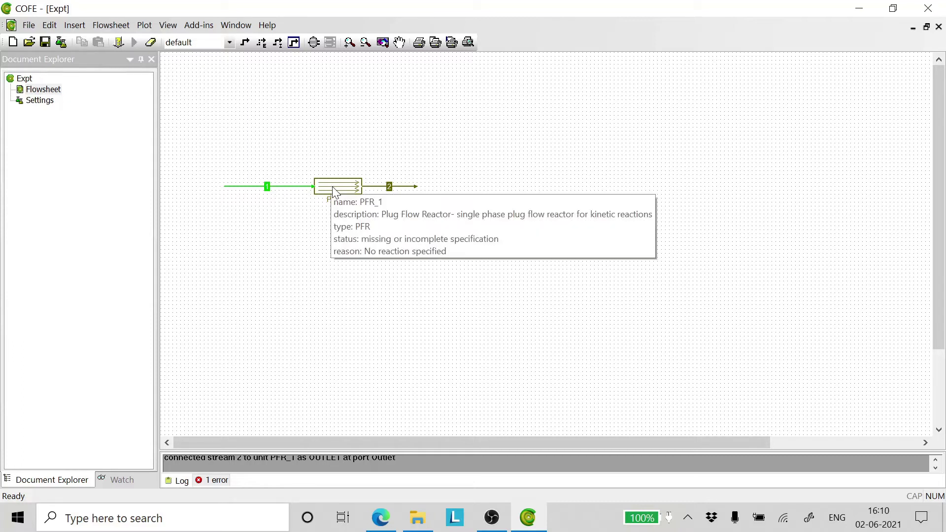
pyautogui.doubleClick(333, 189)
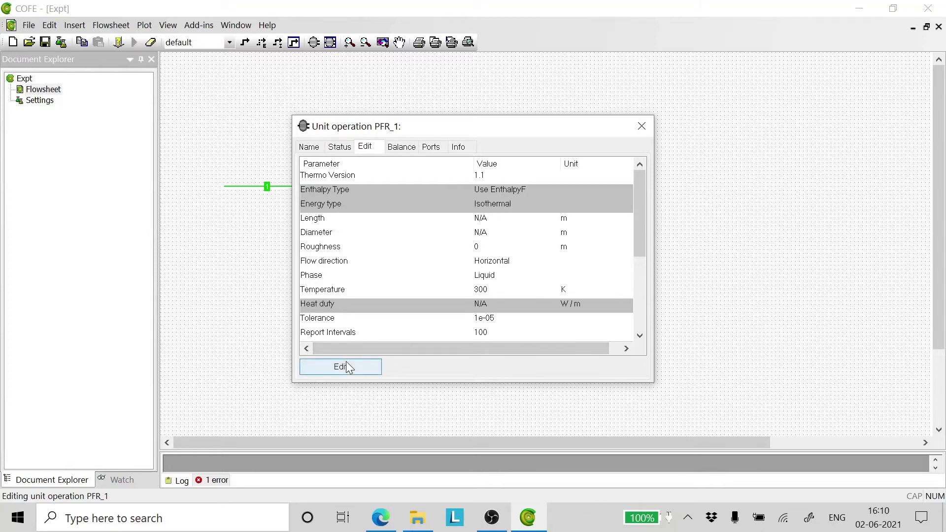
pyautogui.click(348, 367)
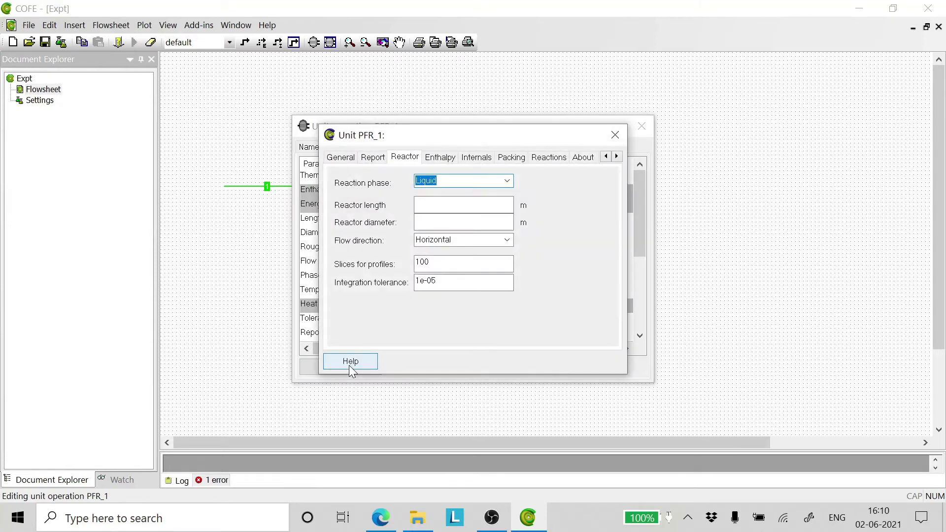
pyautogui.click(507, 181)
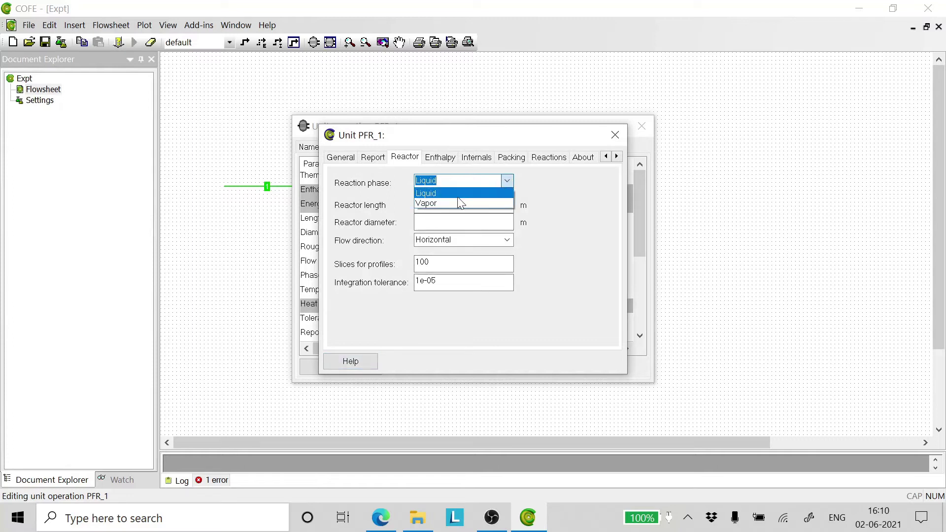
pyautogui.click(432, 204)
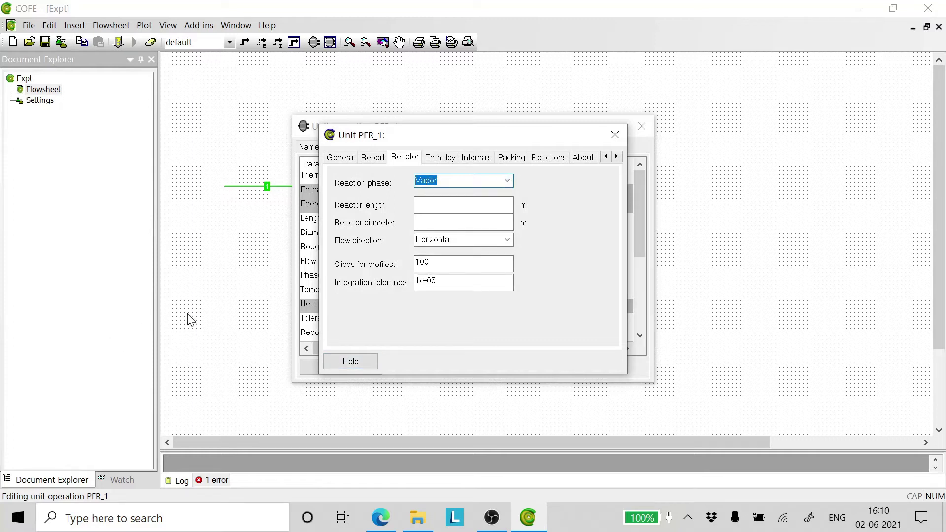
pyautogui.click(423, 205)
pyautogui.write('3.3')
pyautogui.click(463, 221)
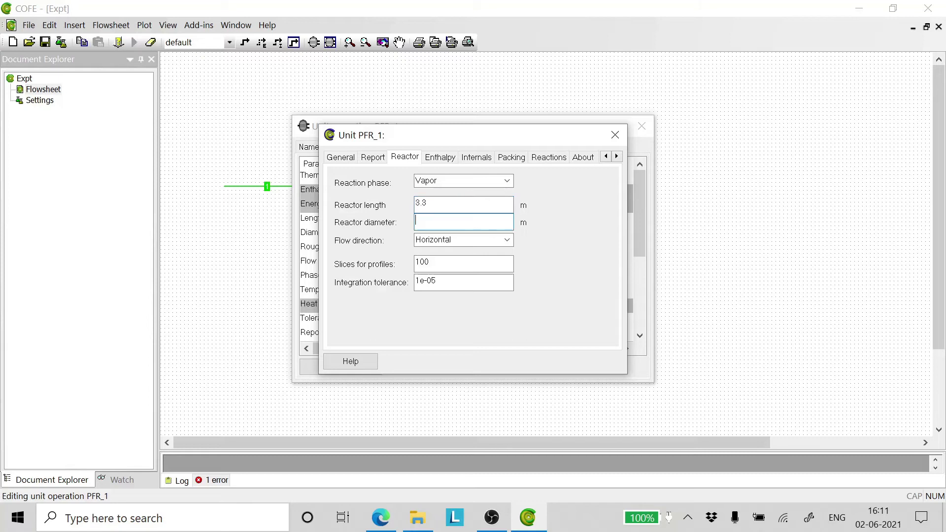
pyautogui.write('3.5')
# Switch the PFR's enthalpy specification to heat balance with 0 W/m constant heat duty and a wall heat transfer coefficient of 0.
pyautogui.click(440, 157)
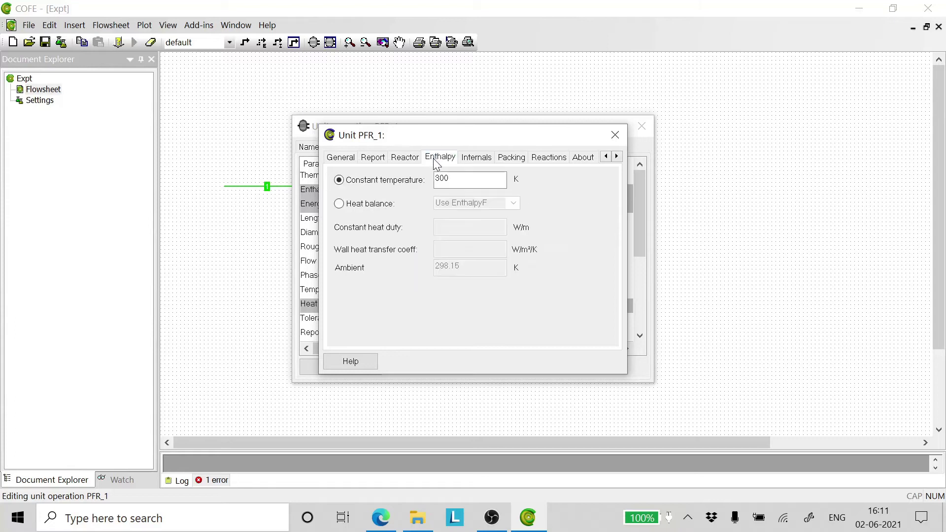
pyautogui.click(340, 203)
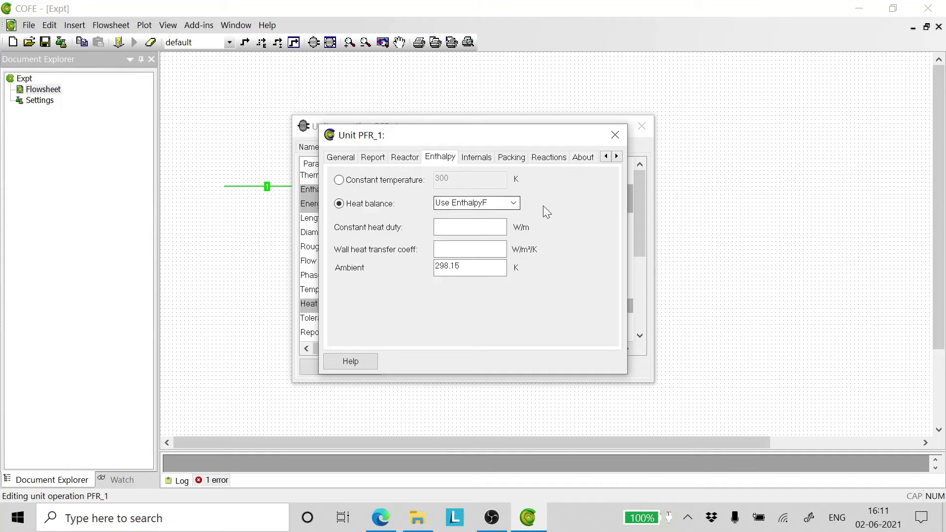
pyautogui.click(470, 226)
pyautogui.write('0')
pyautogui.click(470, 249)
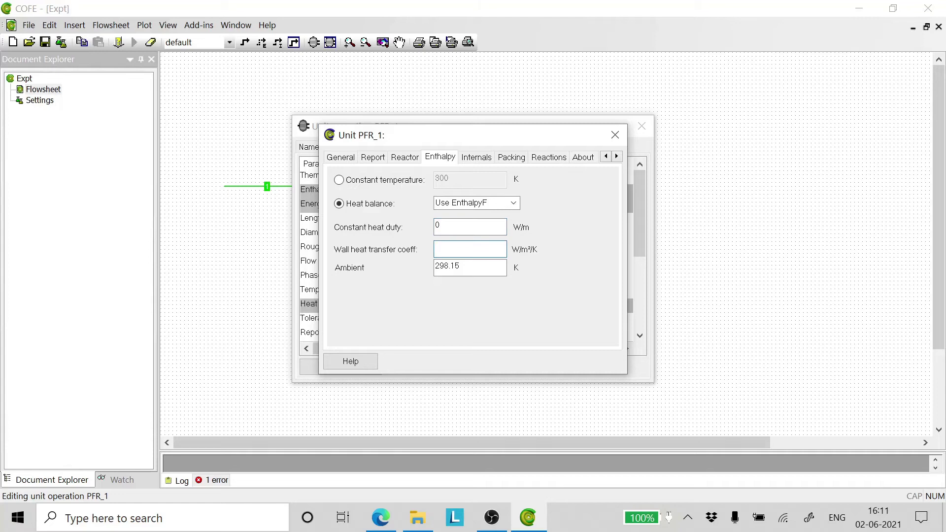
pyautogui.write('0')
# Check the PFR's internals and packing settings against the reactor data in Styrene_monomer_reactor.pdf.
pyautogui.click(491, 157)
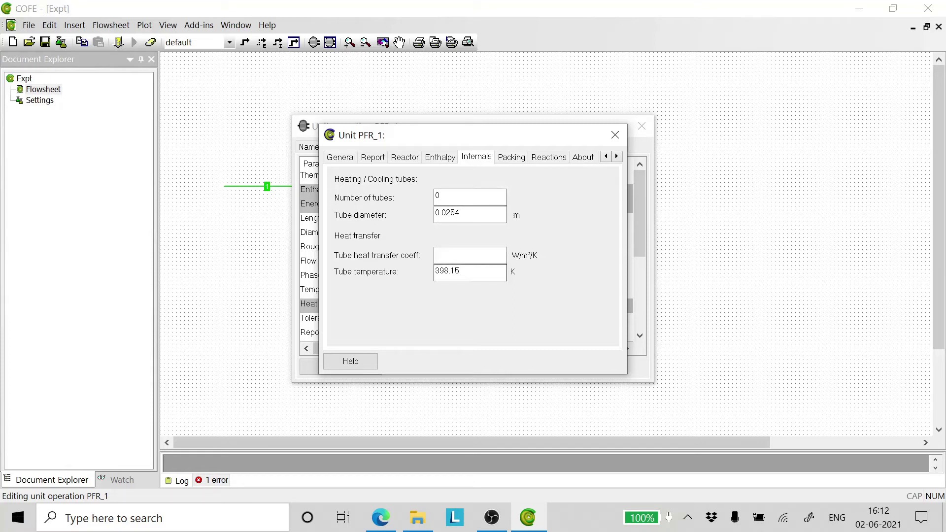
pyautogui.click(435, 255)
pyautogui.click(507, 158)
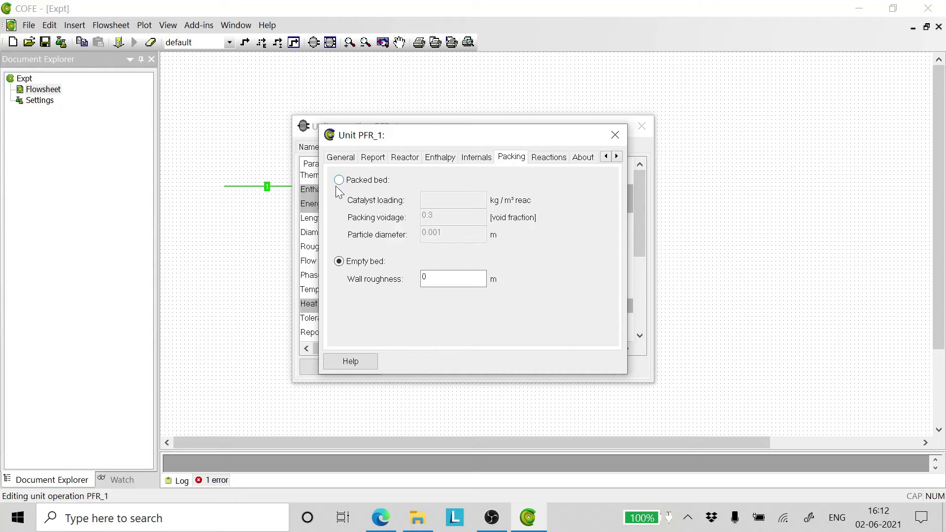
pyautogui.click(380, 517)
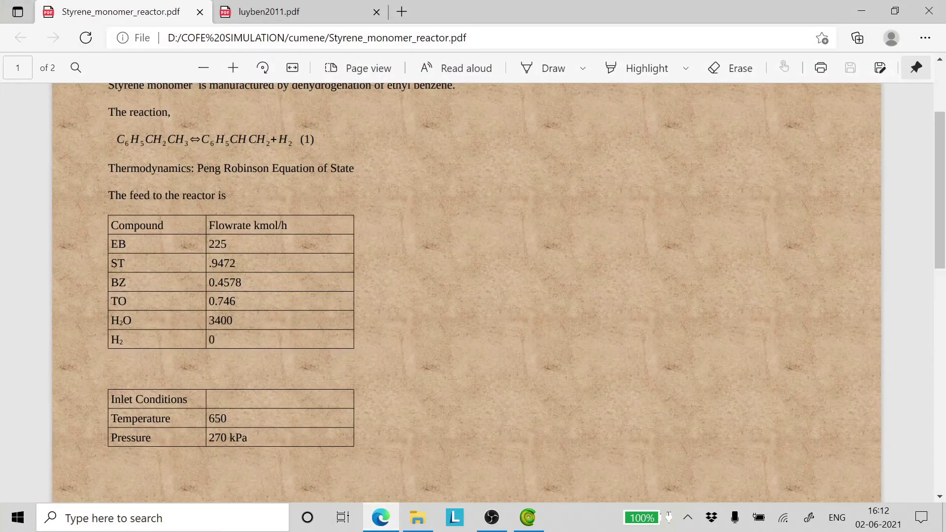
pyautogui.scroll(-15, 156, 310)
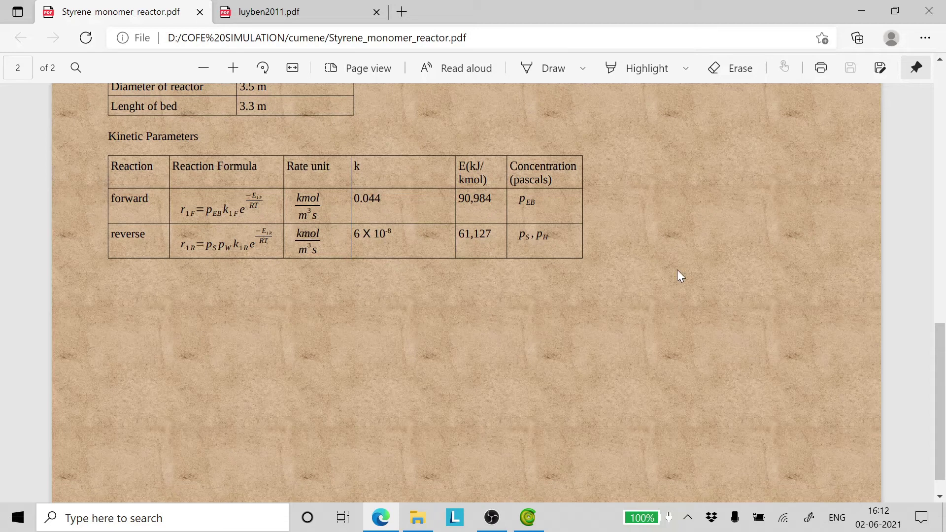
pyautogui.click(861, 9)
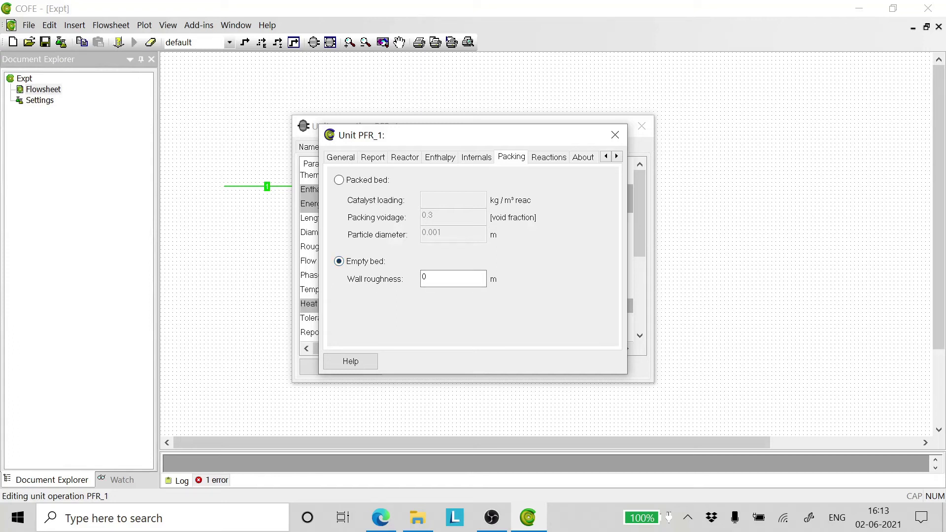
# Add reaction 1 to the PFR and close its unit operation settings.
pyautogui.click(561, 164)
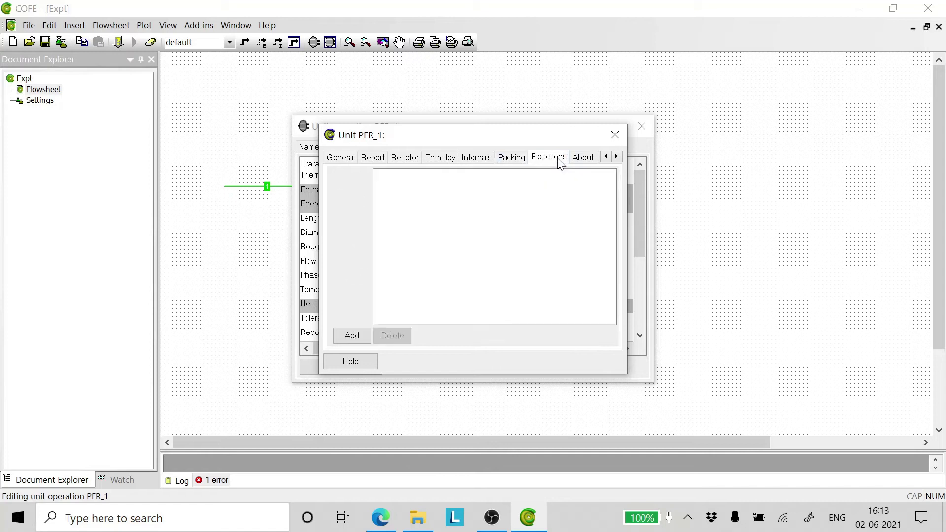
pyautogui.click(353, 338)
pyautogui.click(373, 201)
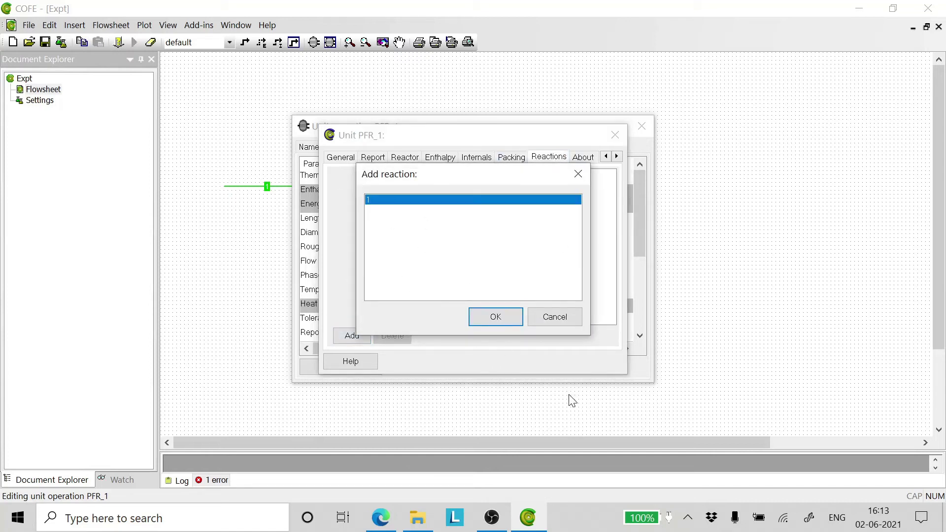
pyautogui.click(497, 318)
pyautogui.click(614, 136)
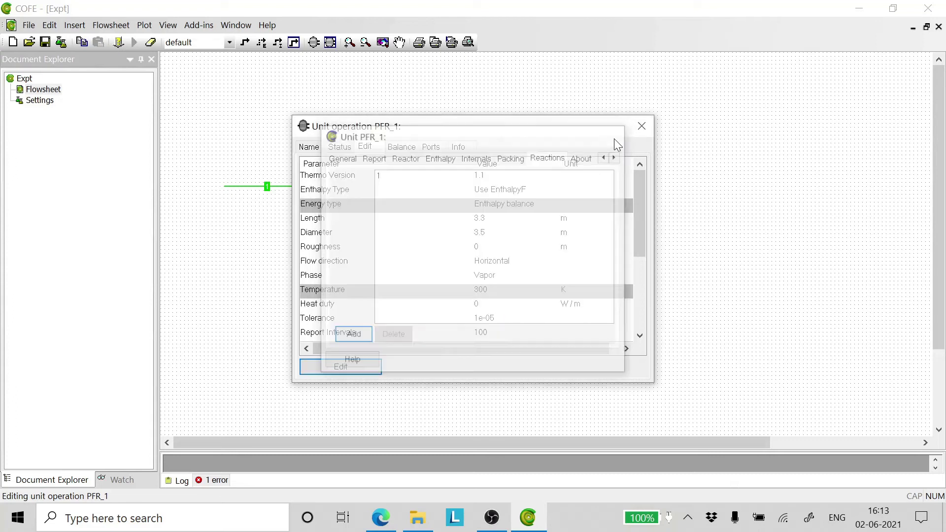
pyautogui.click(642, 126)
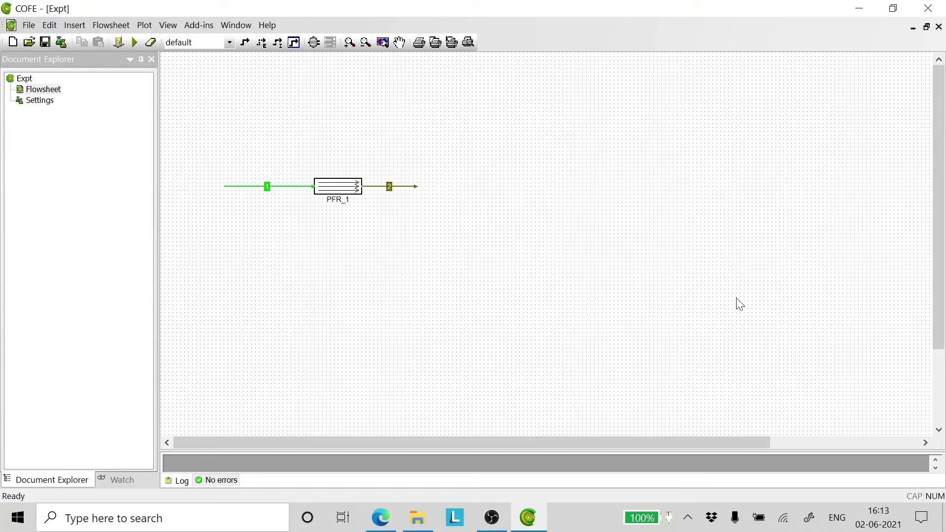
# Solve the flowsheet and inspect the calculated conditions and compound flows of stream 2.
pyautogui.click(133, 43)
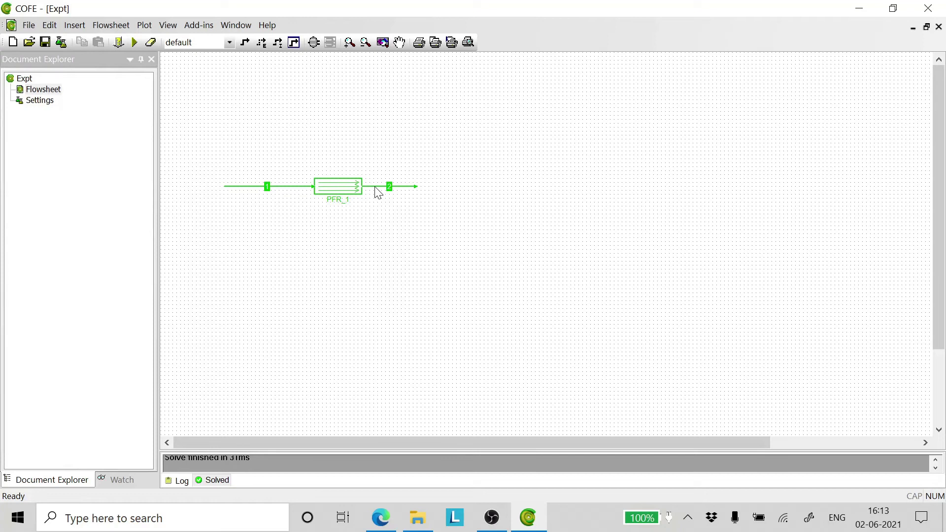
pyautogui.moveTo(378, 192)
pyautogui.doubleClick(377, 194)
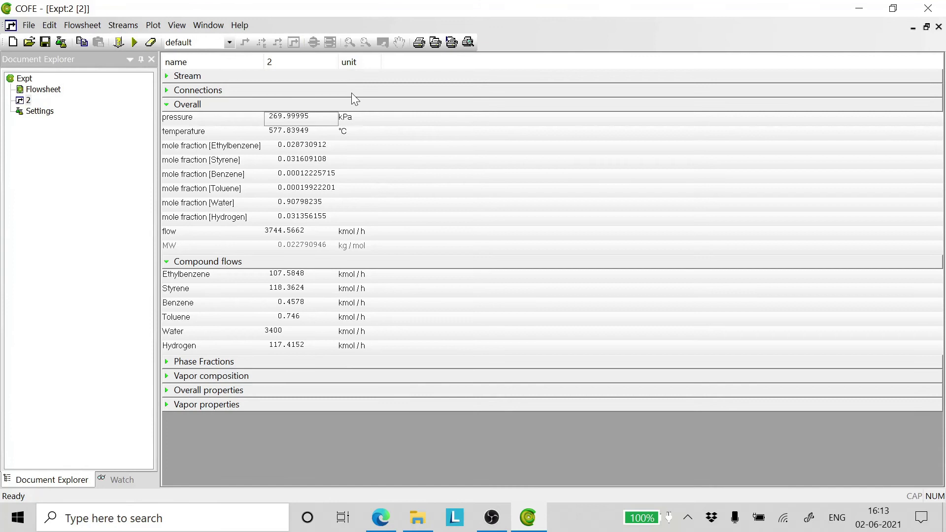
pyautogui.click(939, 28)
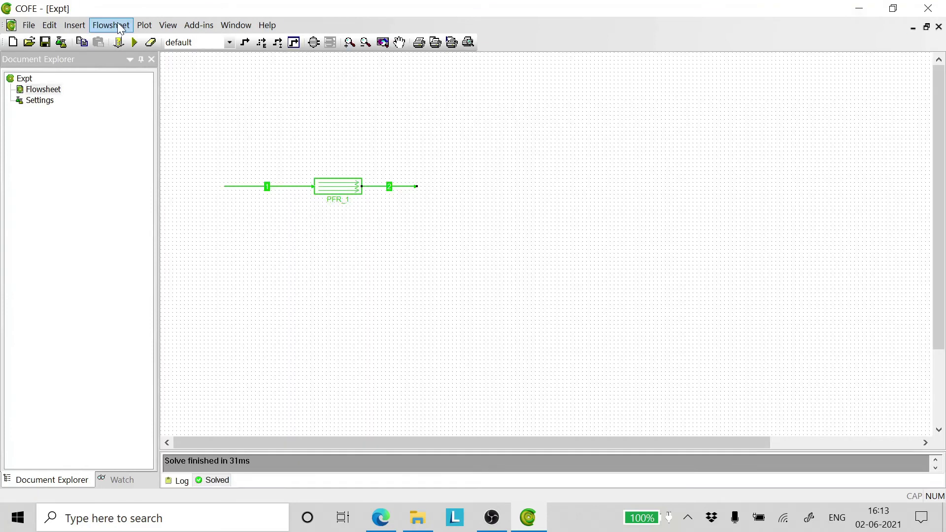
# Insert a stream report covering streams 1 and 2 and place it beyond the end of the outlet stream.
pyautogui.click(77, 28)
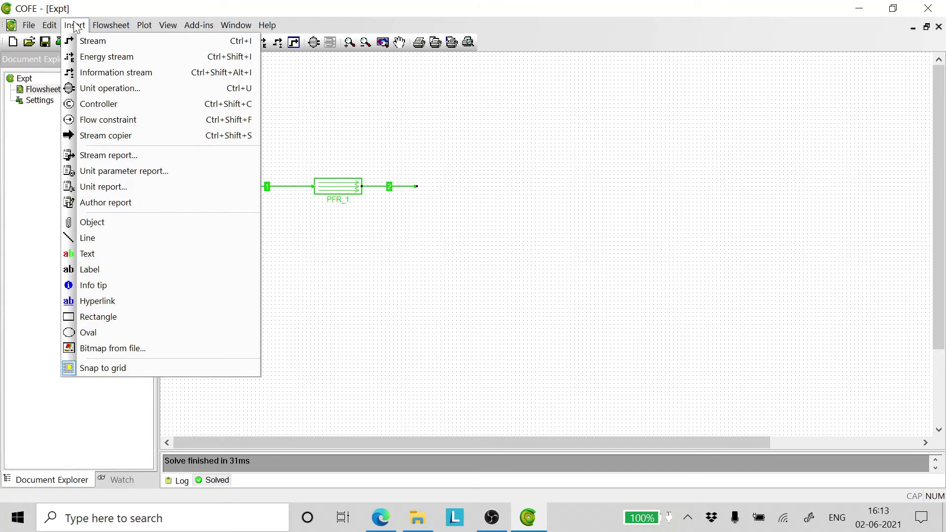
pyautogui.click(122, 155)
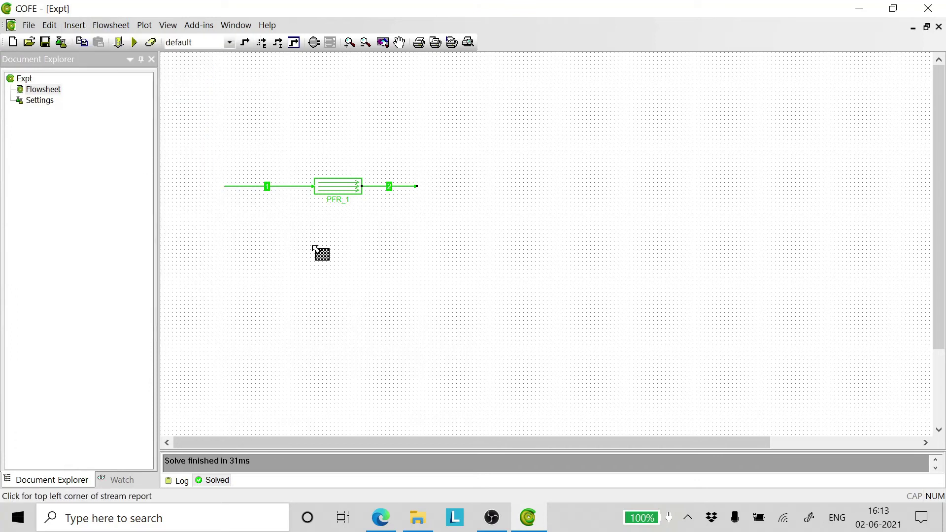
pyautogui.click(295, 255)
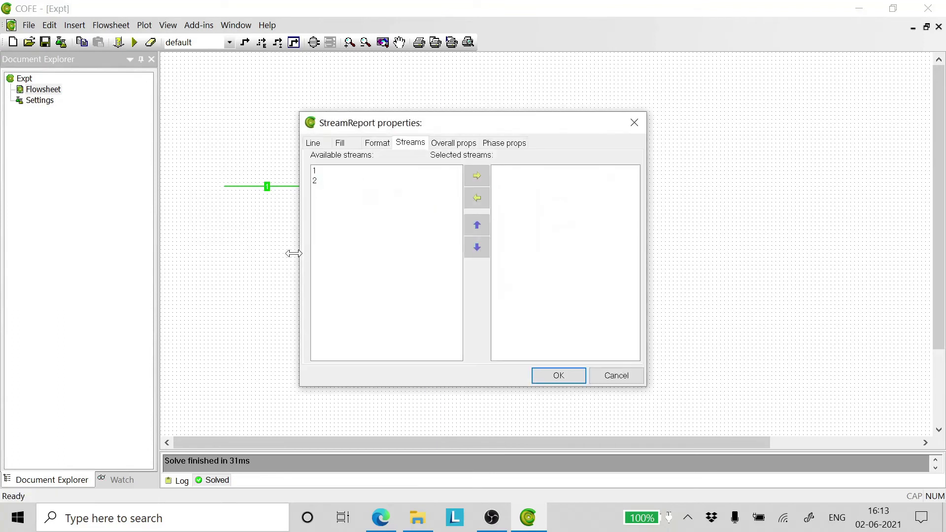
pyautogui.click(316, 171)
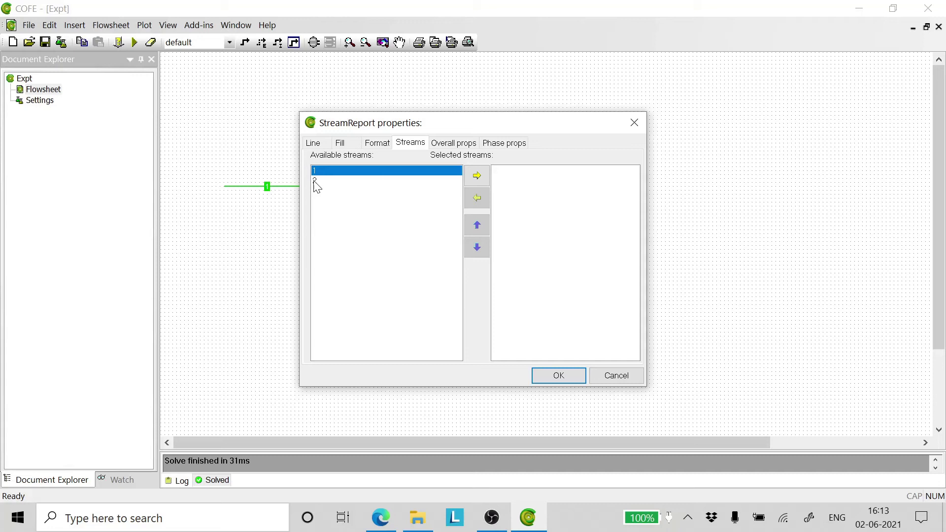
pyautogui.keyDown('shift'); pyautogui.click(315, 181); pyautogui.keyUp('shift')
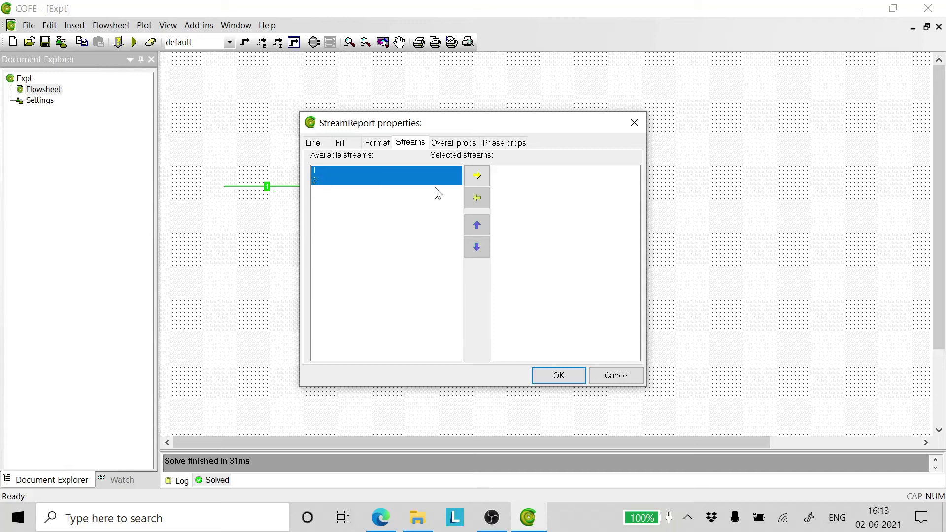
pyautogui.click(476, 176)
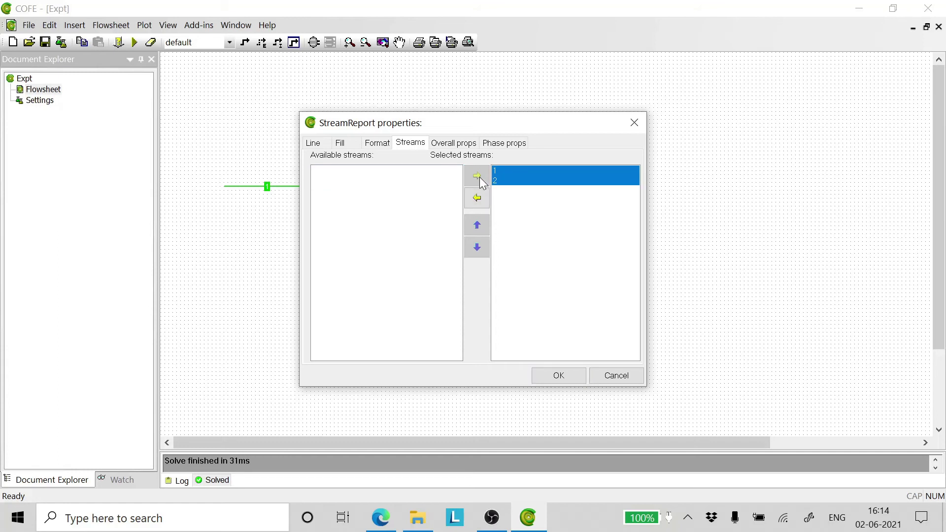
pyautogui.click(559, 376)
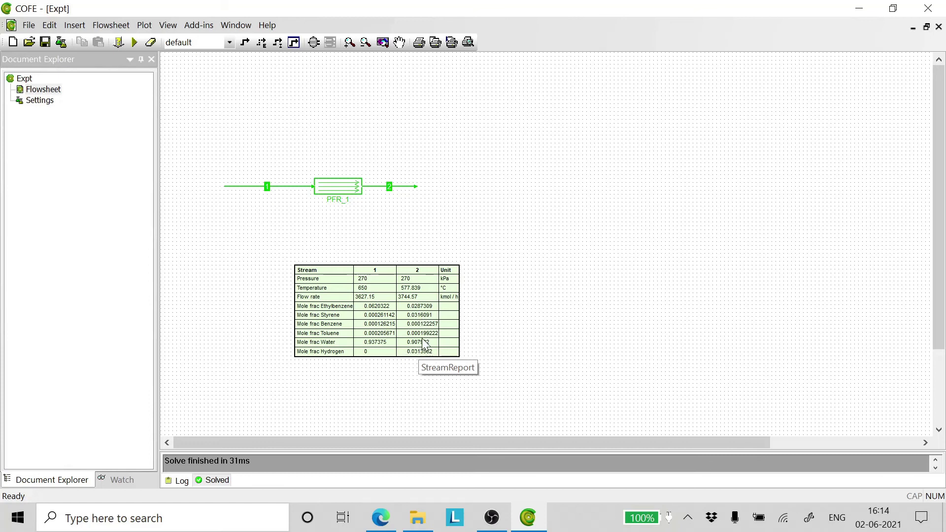
pyautogui.moveTo(383, 285); pyautogui.dragTo(560, 166)
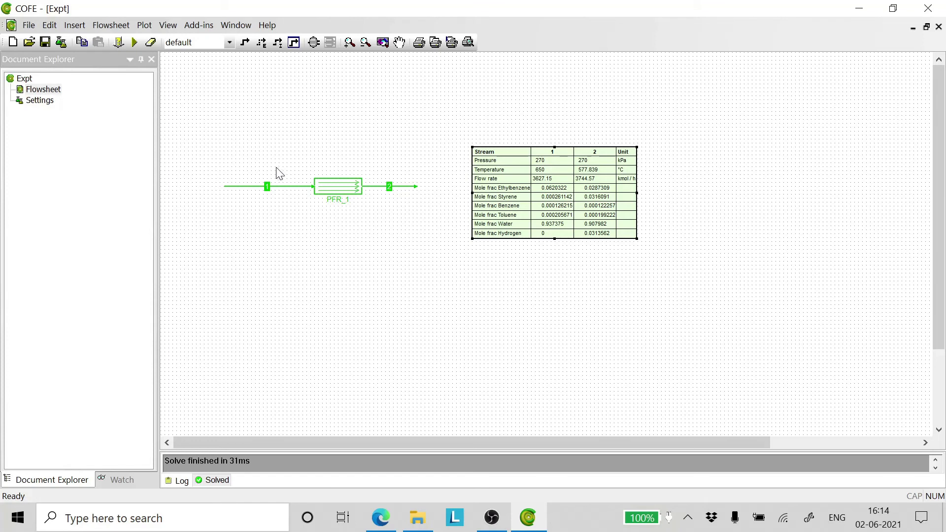
# Create an array parameter plot of PFR_1 with Position on the X-axis and 1 rate profile on the Y-axis.
pyautogui.click(144, 25)
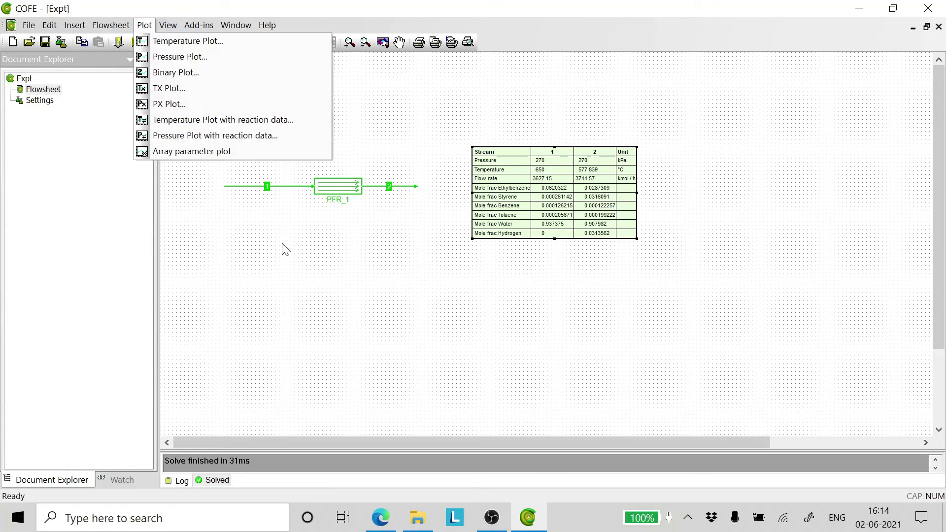
pyautogui.click(190, 150)
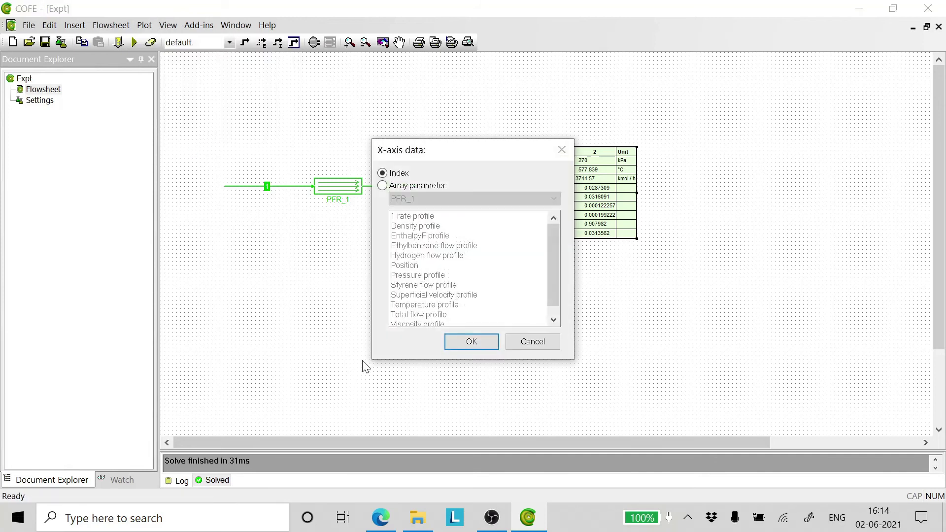
pyautogui.click(383, 186)
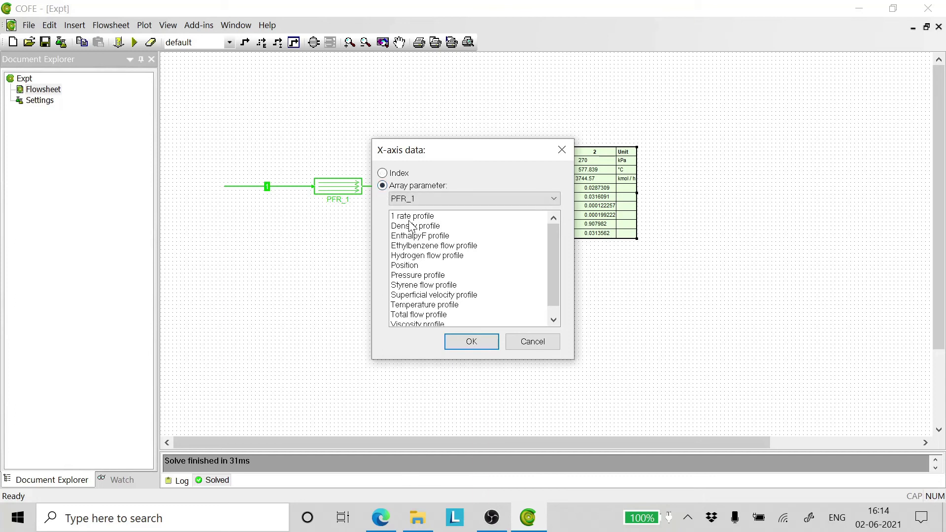
pyautogui.click(412, 266)
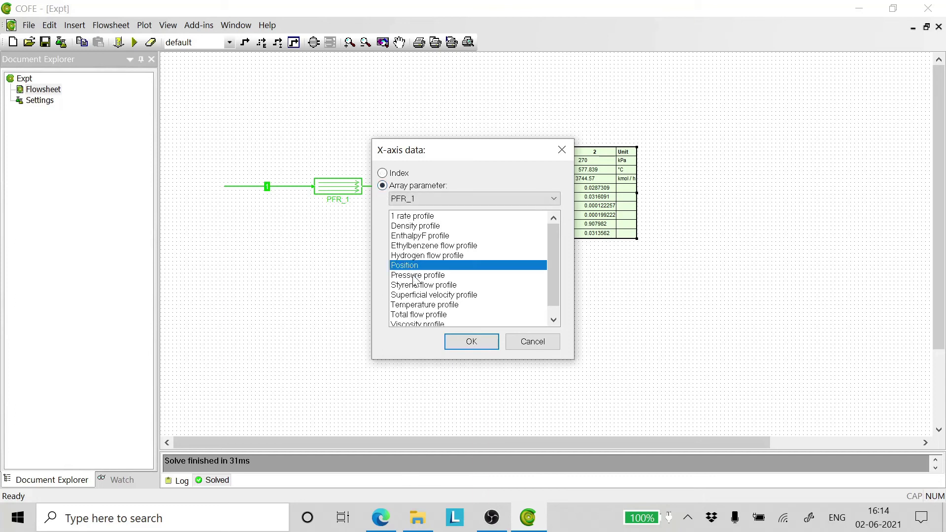
pyautogui.click(466, 345)
pyautogui.click(380, 188)
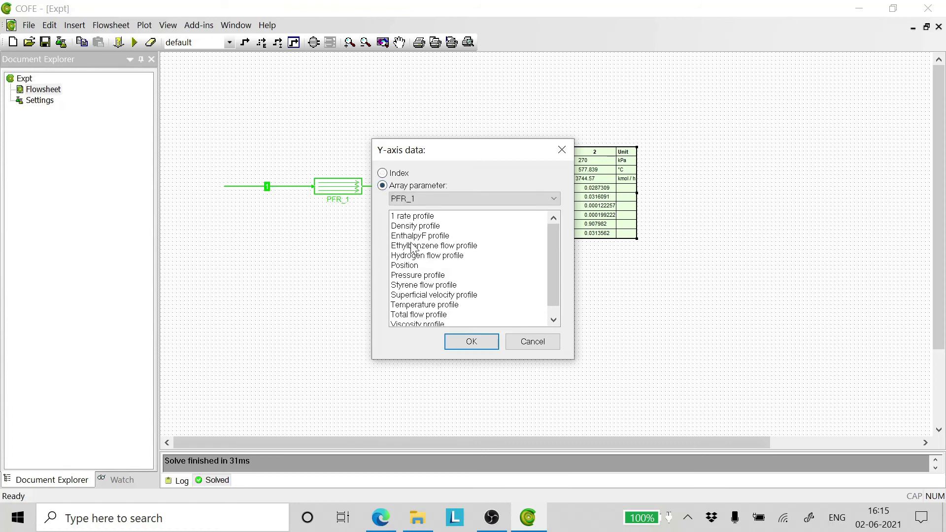
pyautogui.click(412, 218)
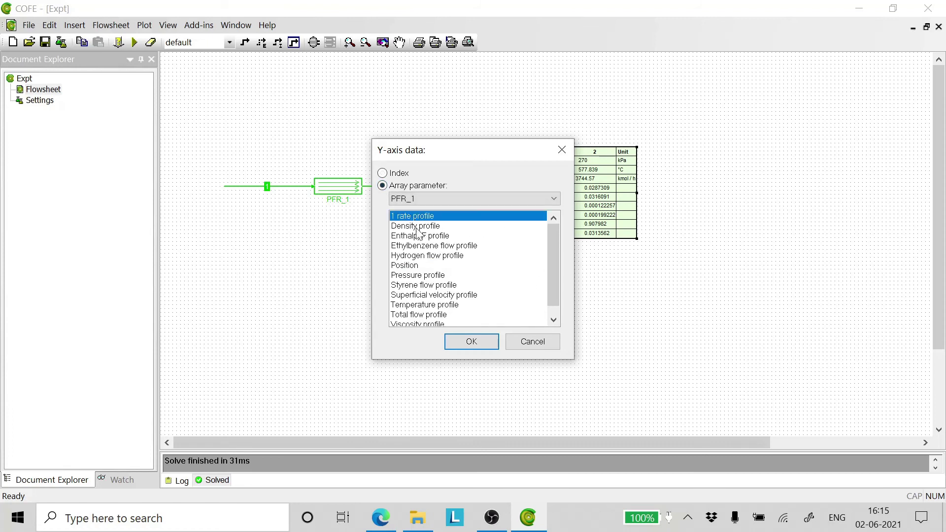
pyautogui.click(483, 341)
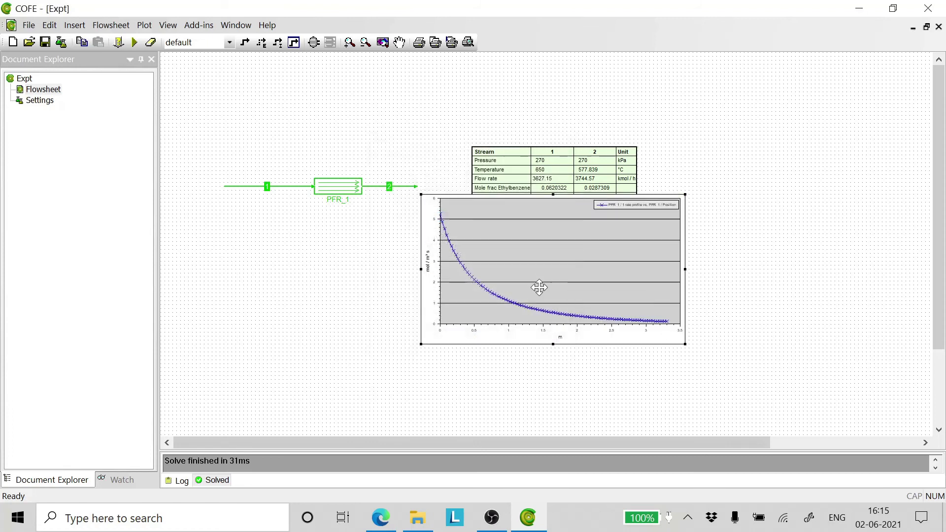
# Move the rate profile plot below the PFR, clear of the stream report, and save the flowsheet document.
pyautogui.moveTo(539, 285); pyautogui.dragTo(318, 332)
pyautogui.click(588, 392)
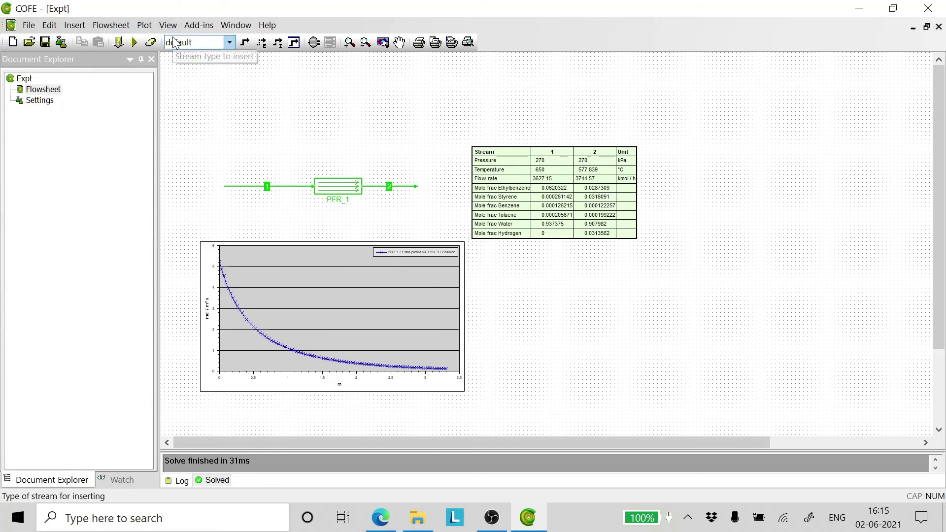
pyautogui.click(45, 43)
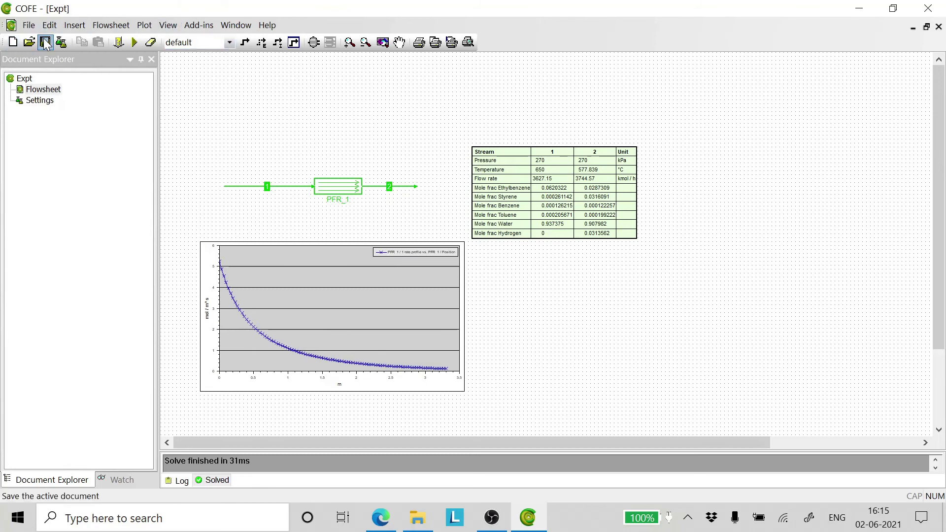